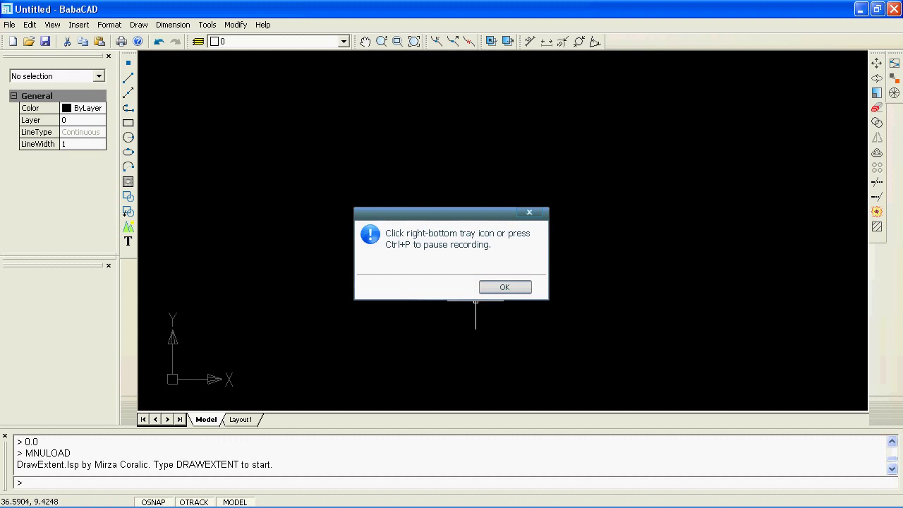
# Dismiss the startup notice and insert ring_complex1c.jpg at an insertion point with scale 0.01.
pyautogui.click(508, 289)
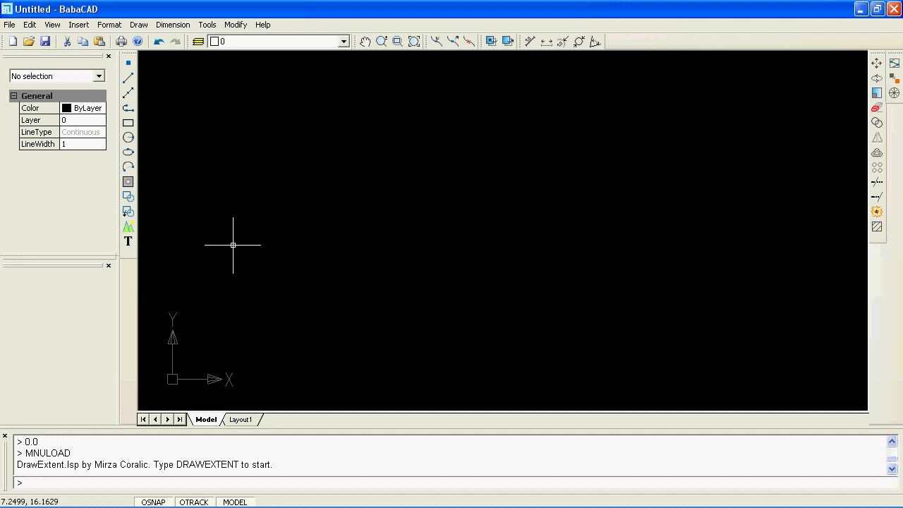
pyautogui.click(129, 227)
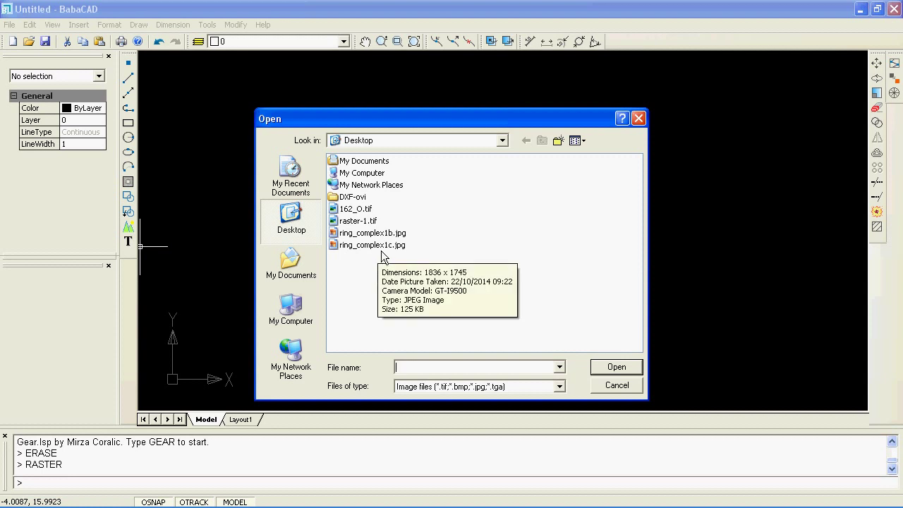
pyautogui.doubleClick(381, 248)
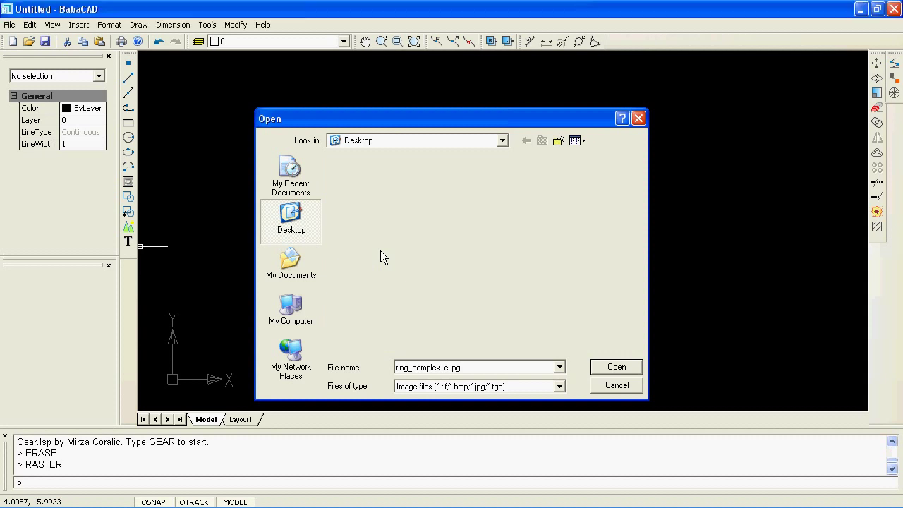
pyautogui.press('Return')
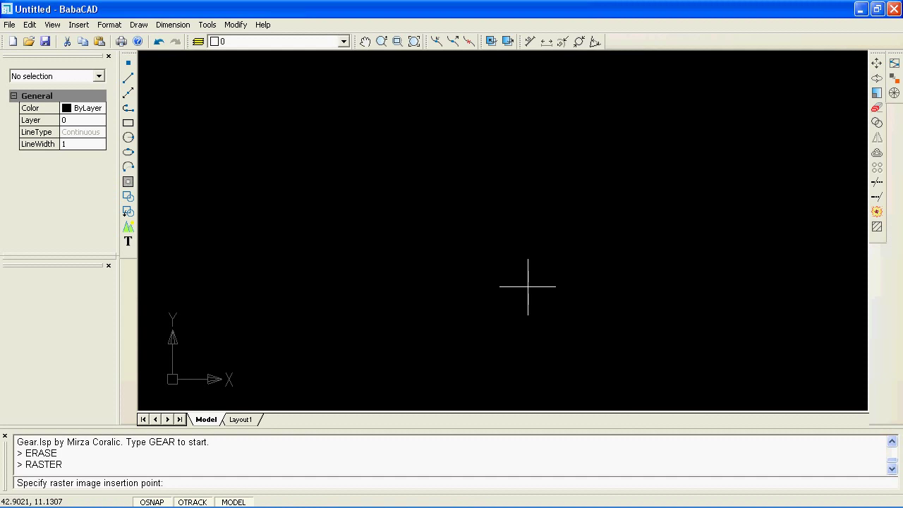
pyautogui.click(552, 225)
pyautogui.write('0.01')
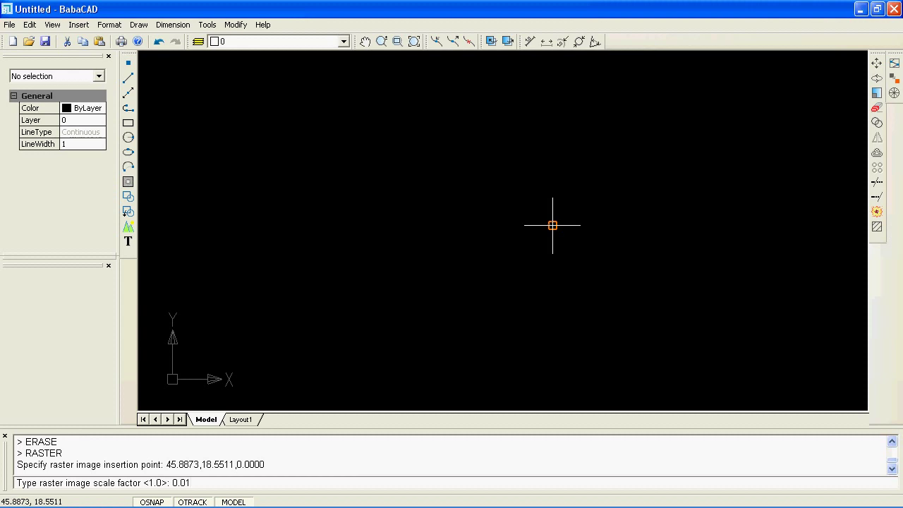
pyautogui.press('Return')
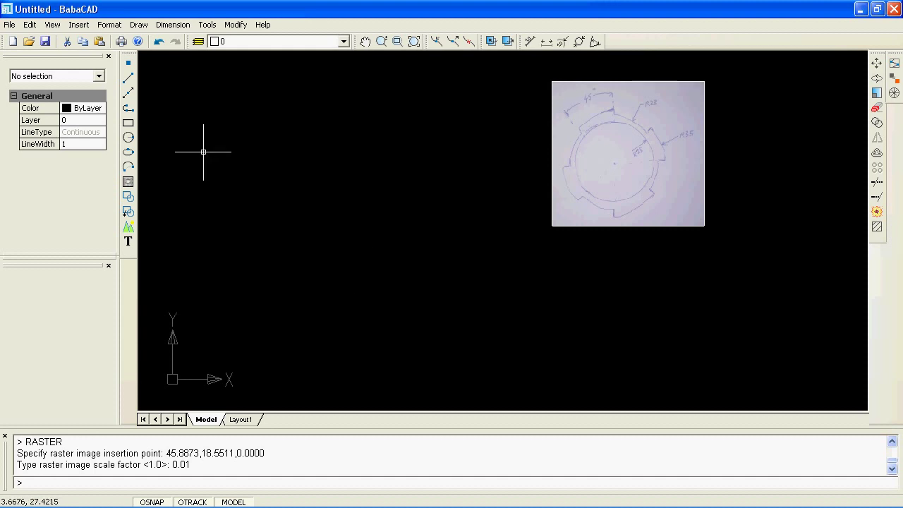
# Draw a circle of radius 25 centred to the left of the photo.
pyautogui.click(134, 144)
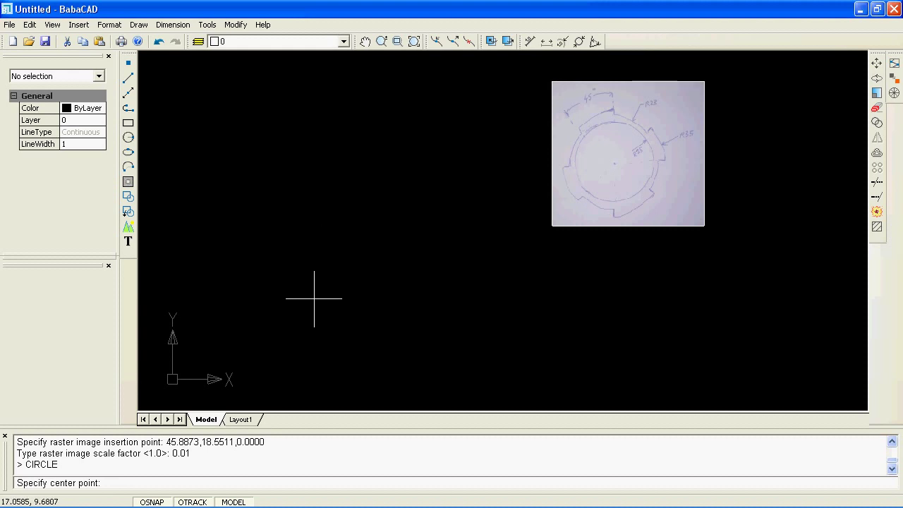
pyautogui.click(314, 298)
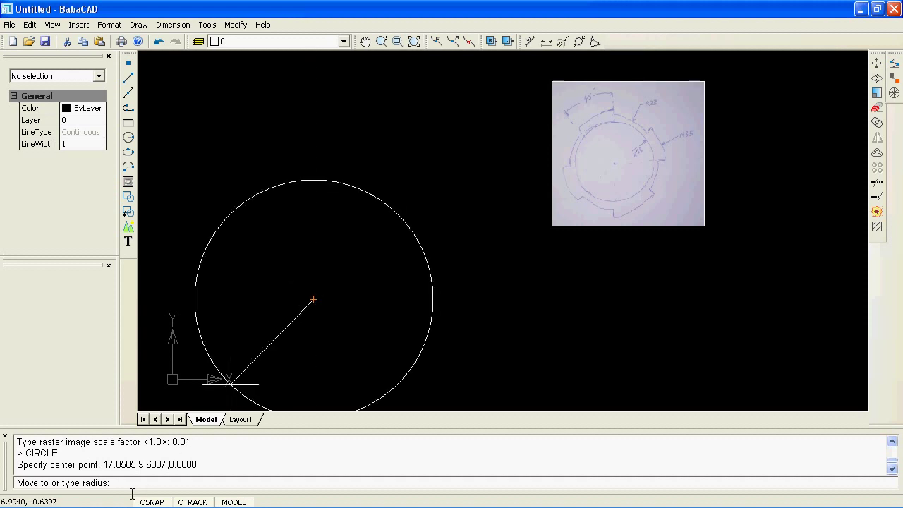
pyautogui.write('25')
pyautogui.press('Return')
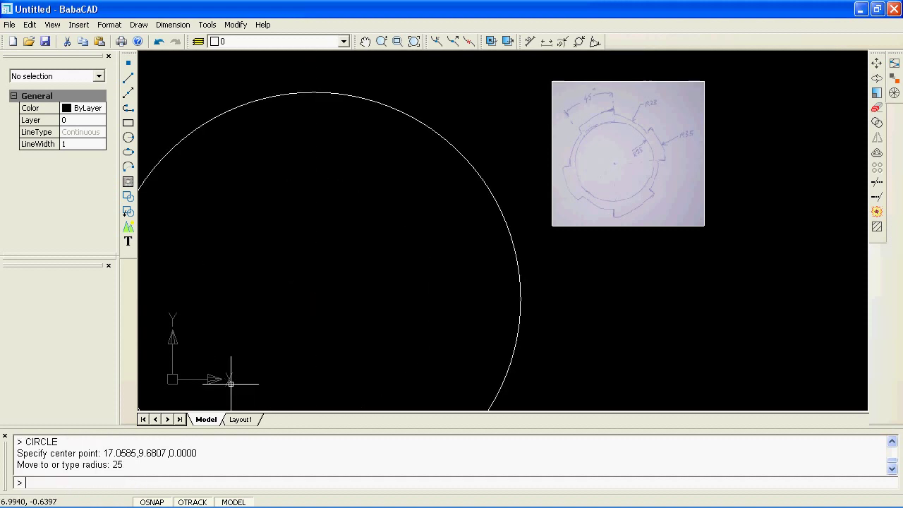
# Zoom out and crossing-select both the circle and the sketch photo.
pyautogui.scroll(-1, 379, 226)
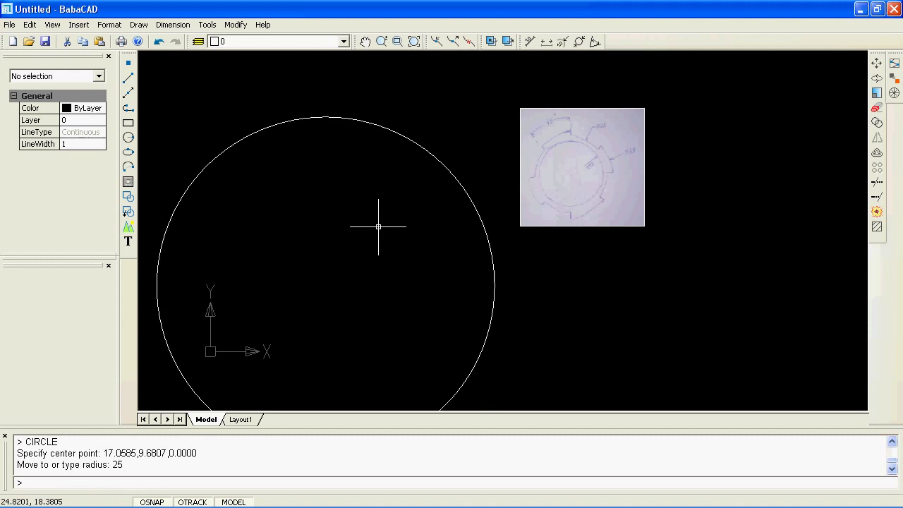
pyautogui.scroll(-1, 373, 226)
pyautogui.moveTo(372, 225); pyautogui.dragTo(451, 196, button='middle')
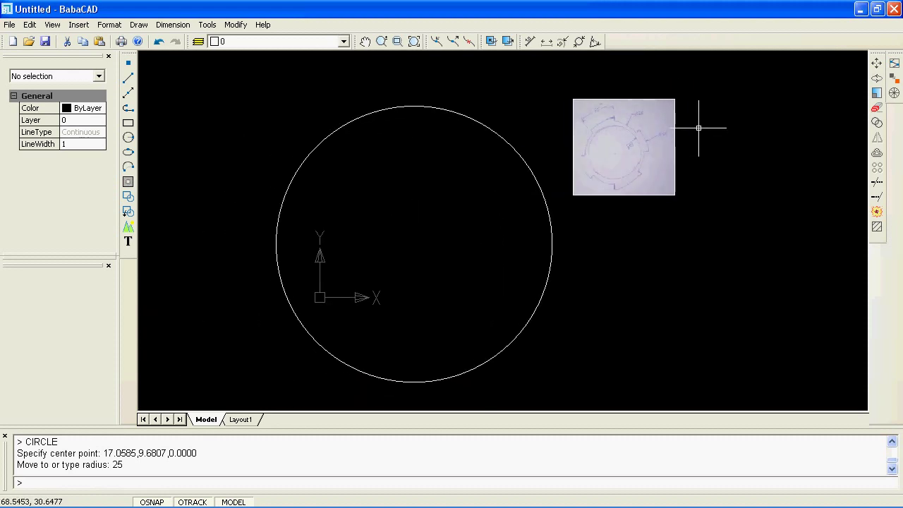
pyautogui.moveTo(699, 128); pyautogui.dragTo(361, 338)
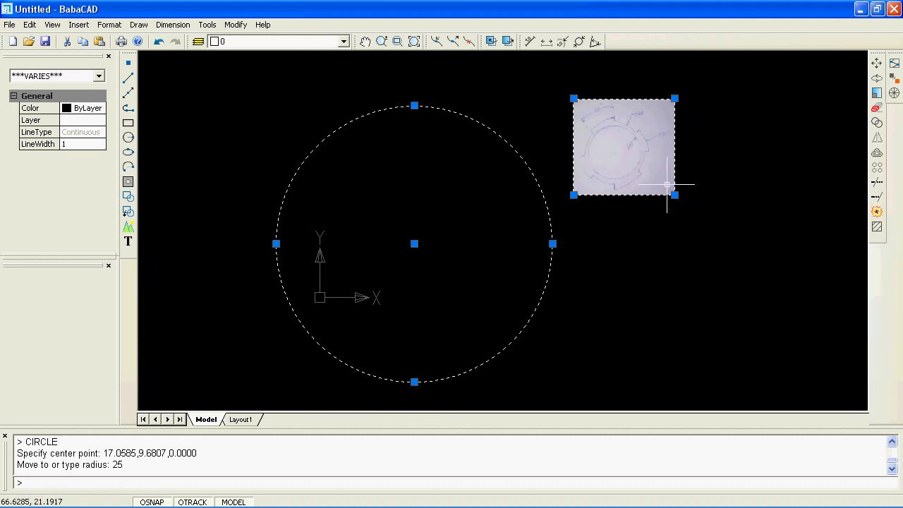
# Move the circle and photo together, using the circle's centre as base point.
pyautogui.click(876, 62)
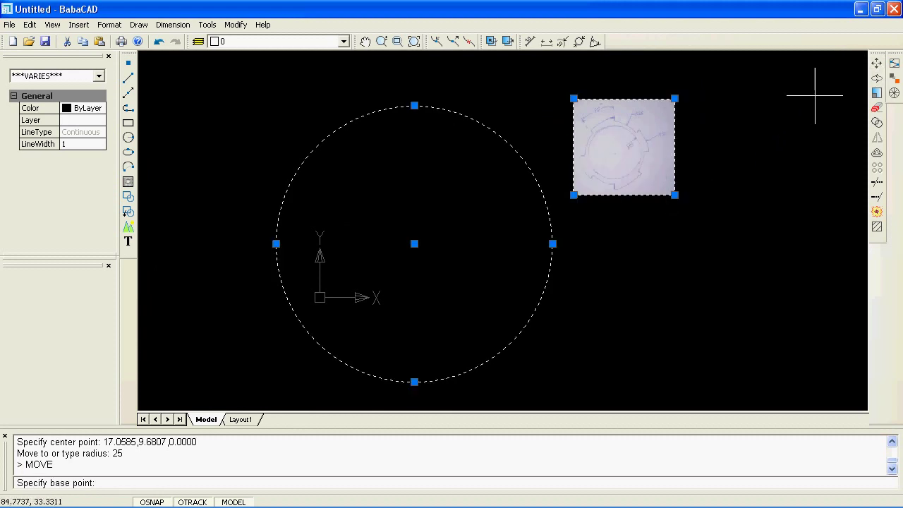
pyautogui.click(414, 243)
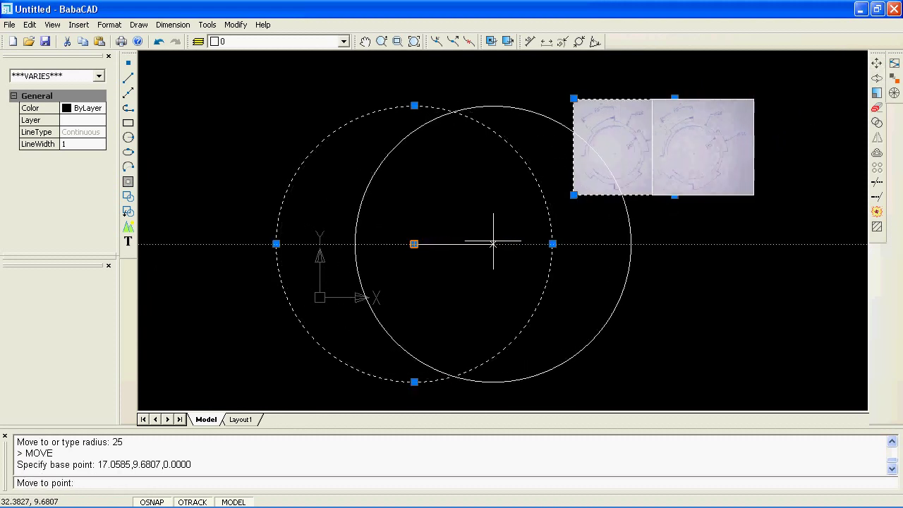
pyautogui.click(589, 233)
pyautogui.moveTo(621, 258); pyautogui.dragTo(399, 252, button='middle')
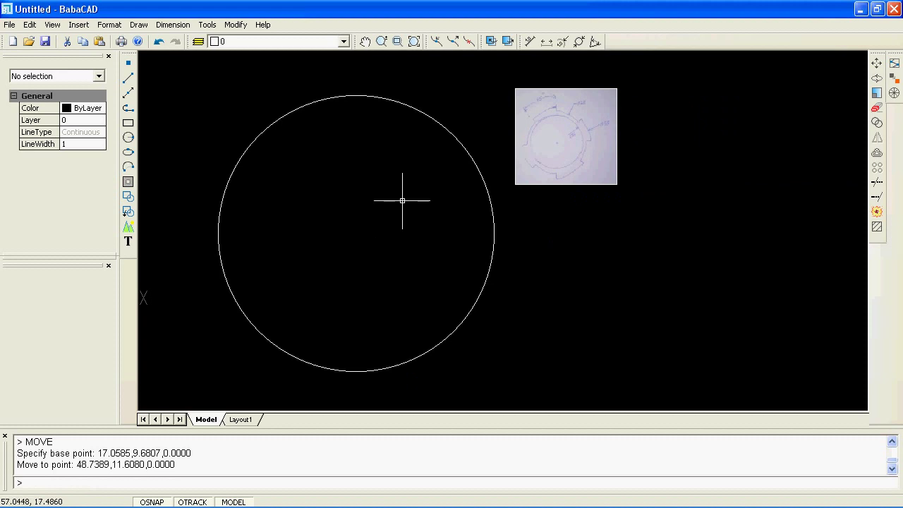
pyautogui.scroll(3, 564, 138)
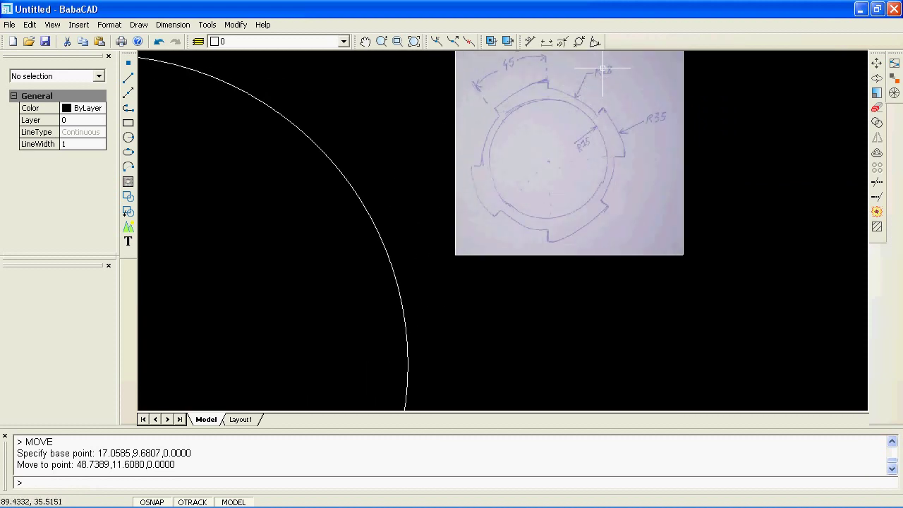
pyautogui.scroll(-3, 316, 226)
pyautogui.moveTo(312, 238)
pyautogui.mouseDown(button='middle')
pyautogui.moveTo(460, 205)
pyautogui.moveTo(415, 196)
pyautogui.mouseUp(button='middle')
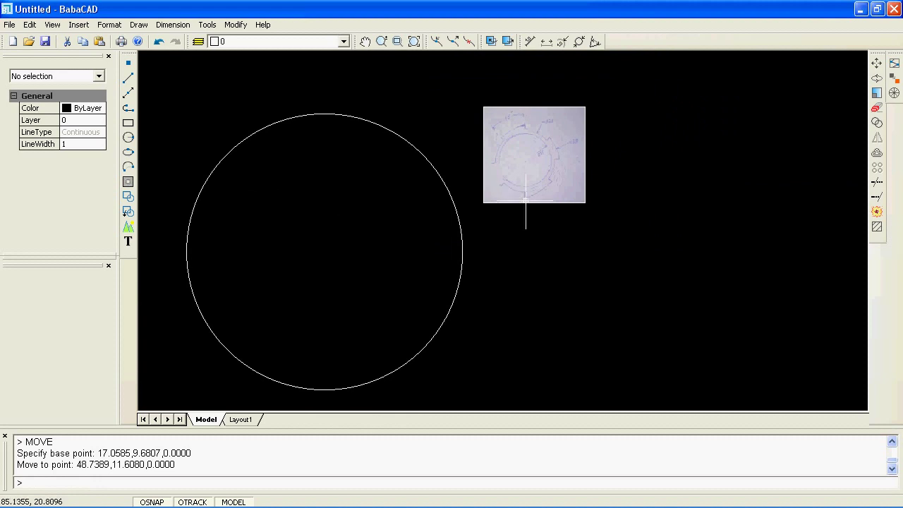
# Move the sketch photo from its lower-left corner further right, clear of the circle.
pyautogui.click(525, 202)
pyautogui.click(876, 63)
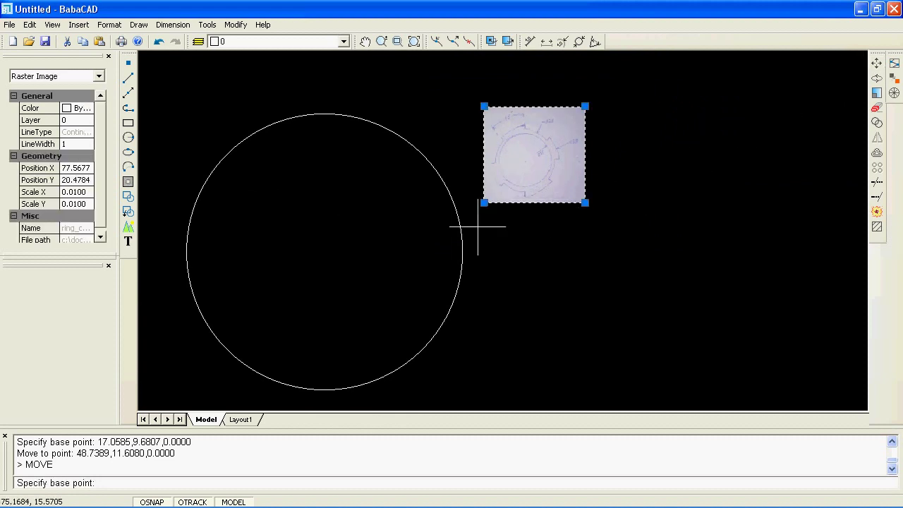
pyautogui.click(484, 202)
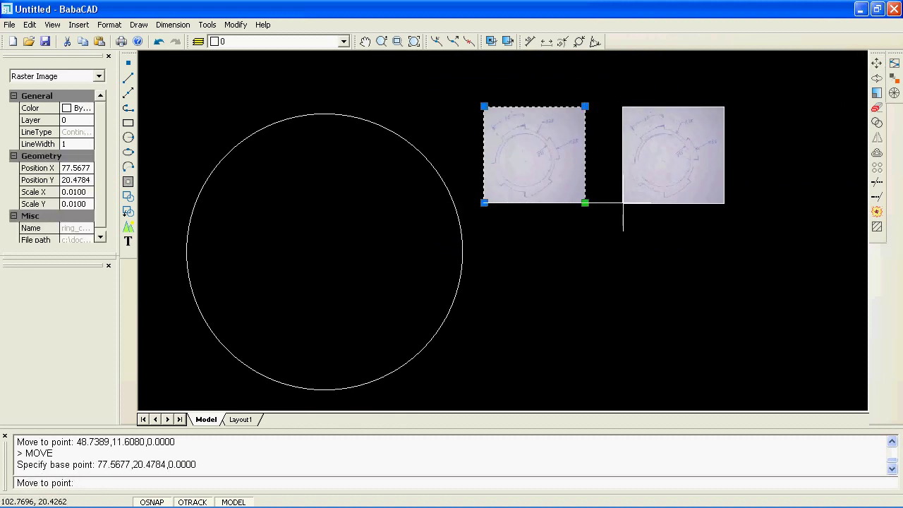
pyautogui.click(622, 203)
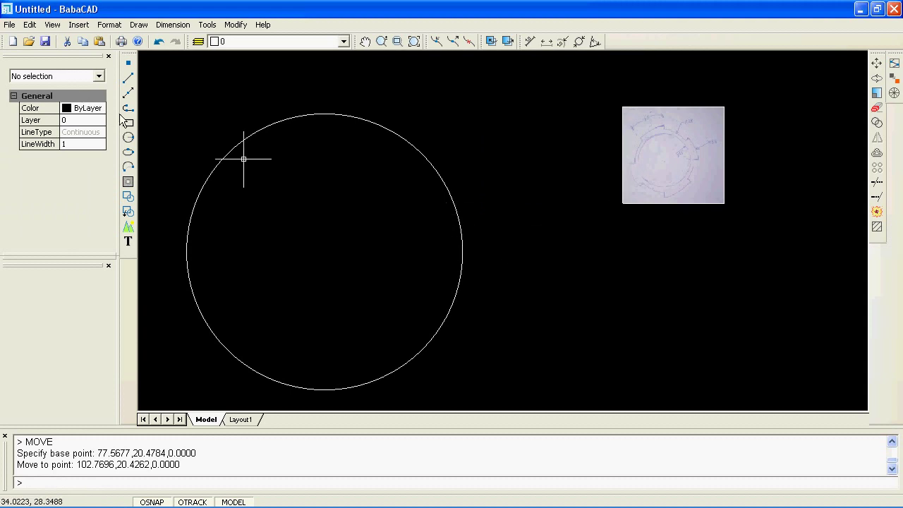
# Draw a radius-28 circle concentric with the radius-25 circle.
pyautogui.click(129, 137)
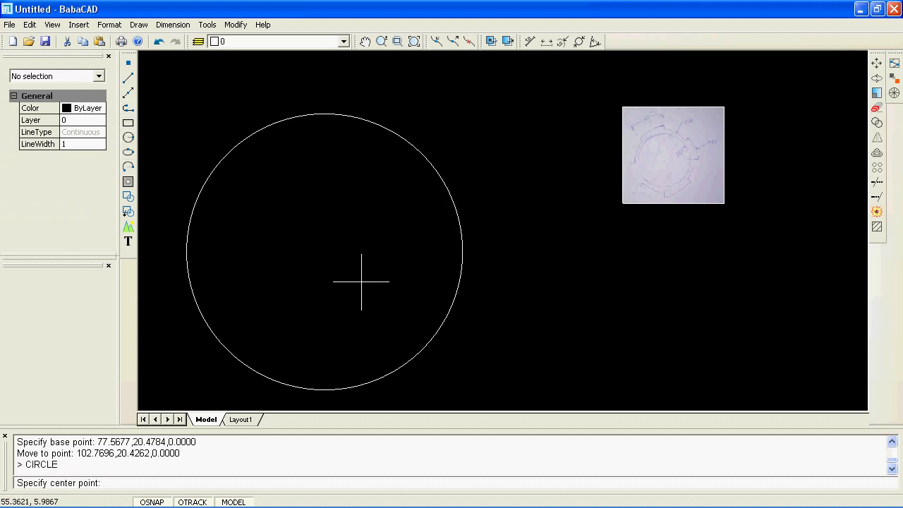
pyautogui.click(324, 251)
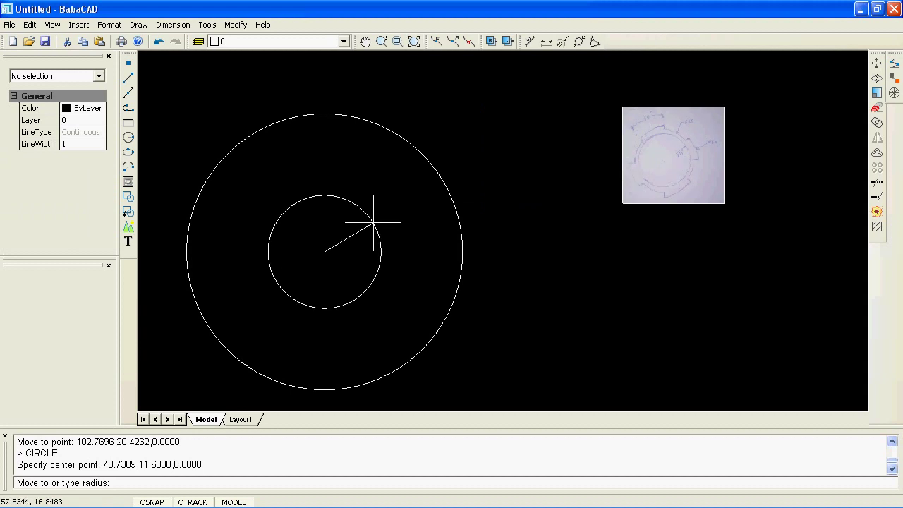
pyautogui.write('2')
pyautogui.write('8')
pyautogui.press('Return')
# Draw a concentric radius-35 outer circle and check its radius.
pyautogui.rightClick(361, 228)
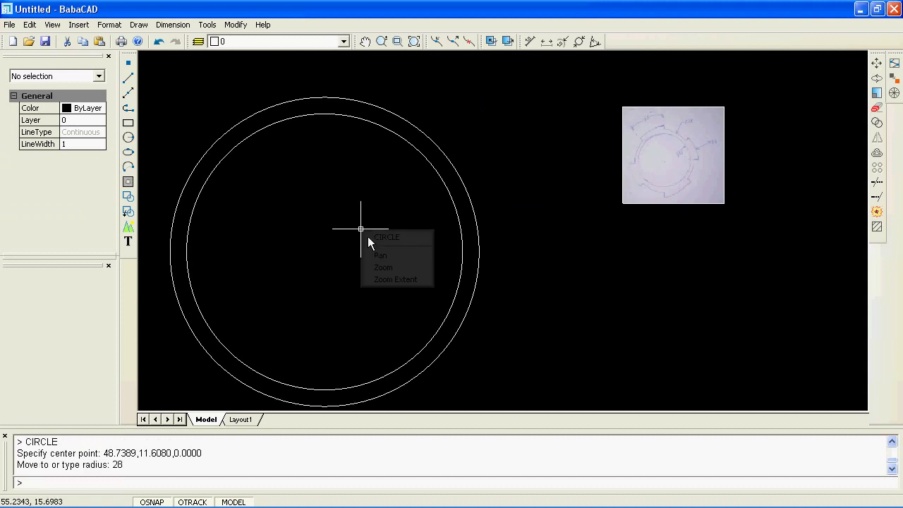
pyautogui.click(379, 240)
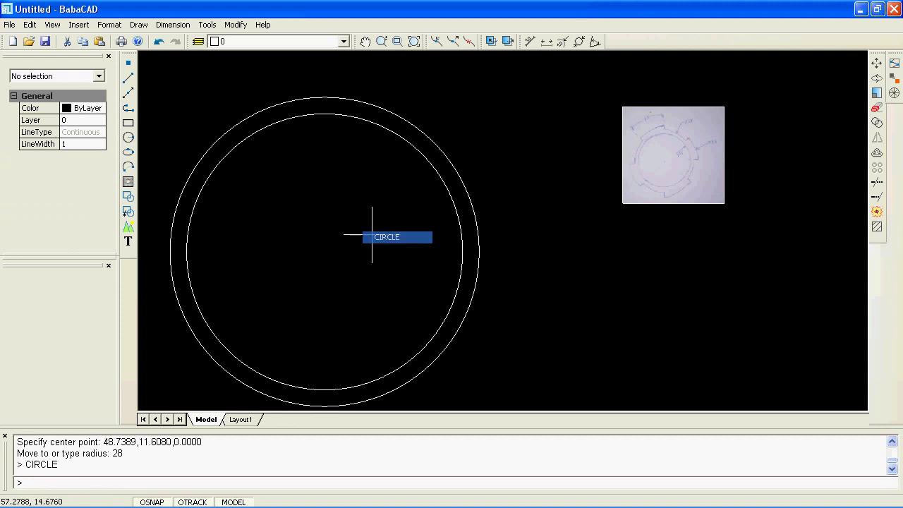
pyautogui.click(329, 254)
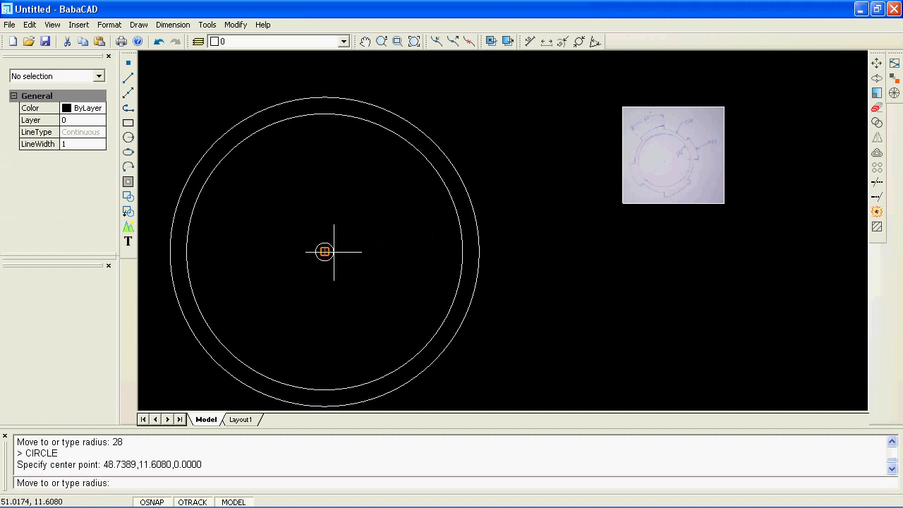
pyautogui.write('35')
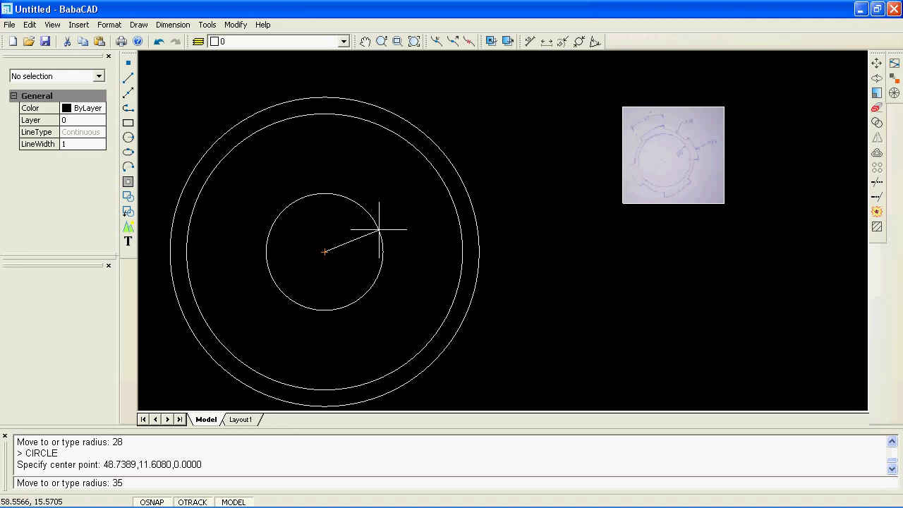
pyautogui.press('Return')
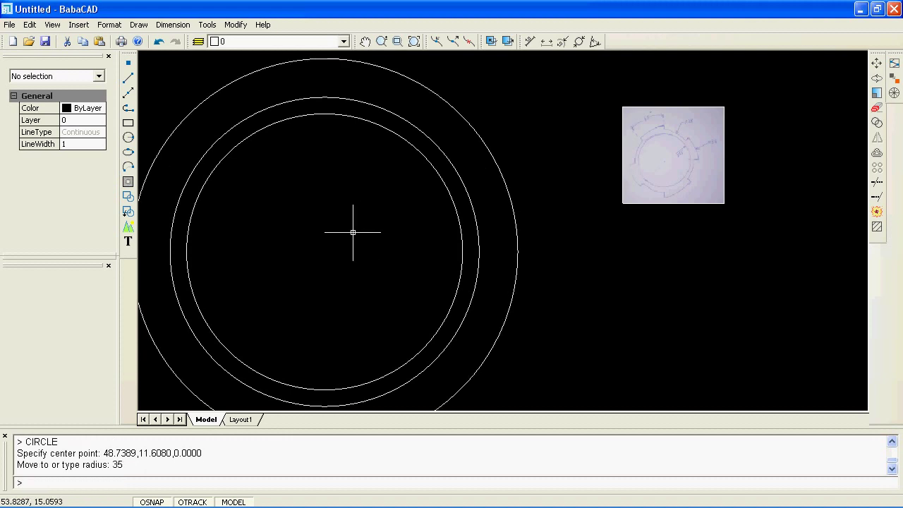
pyautogui.click(493, 157)
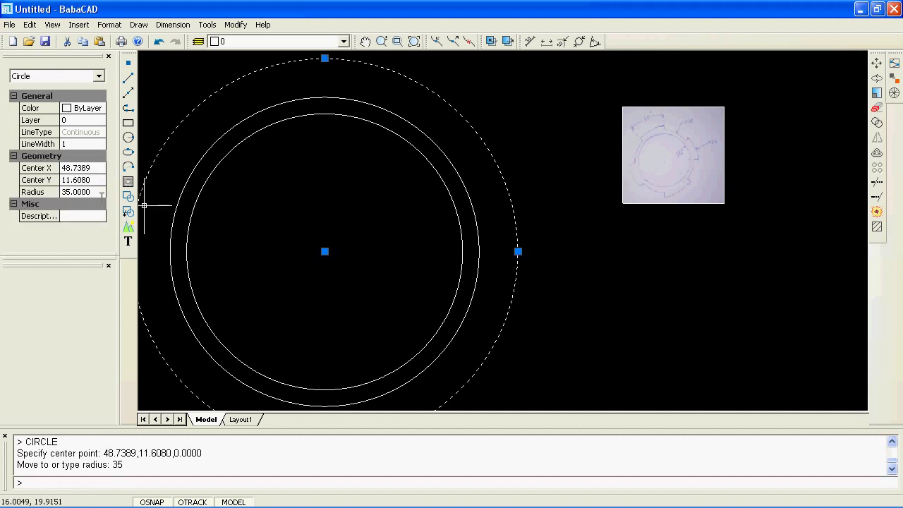
pyautogui.press('Escape')
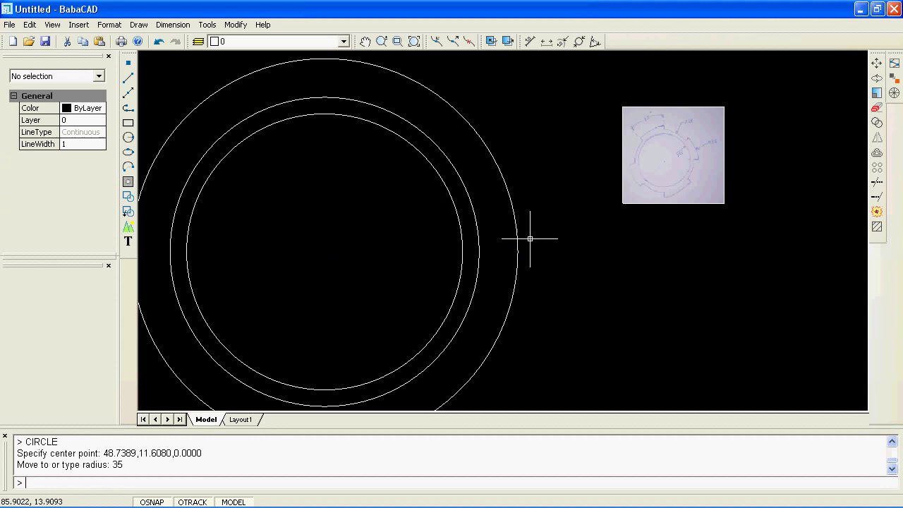
# Zoom and pan so all three circles are visible beside the sketch photo.
pyautogui.scroll(-1, 379, 244)
pyautogui.moveTo(371, 240); pyautogui.dragTo(433, 236, button='middle')
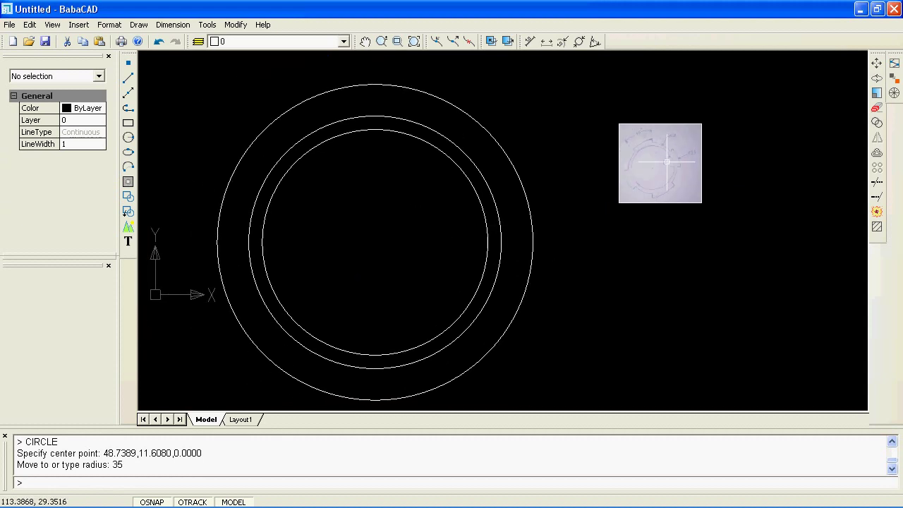
pyautogui.scroll(1, 647, 144)
pyautogui.scroll(1, 647, 143)
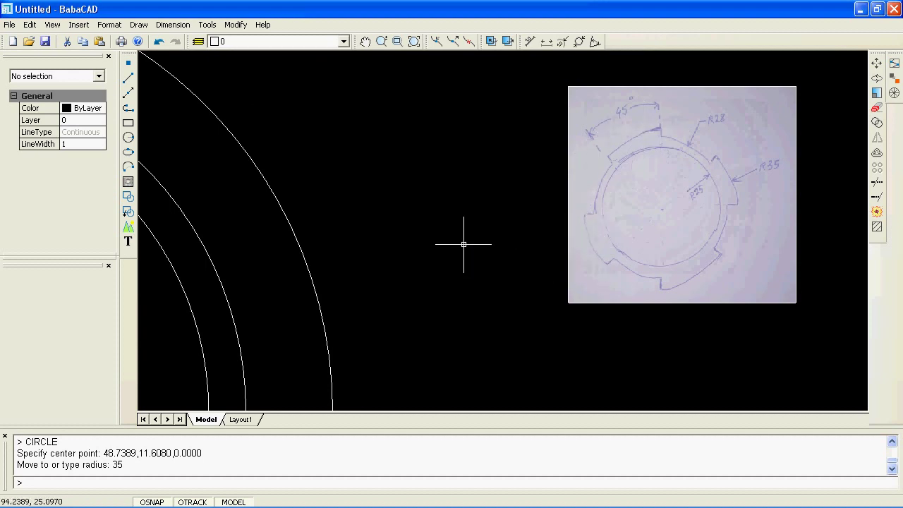
pyautogui.scroll(-1, 457, 243)
pyautogui.scroll(-1, 423, 243)
pyautogui.moveTo(397, 242); pyautogui.dragTo(583, 201, button='middle')
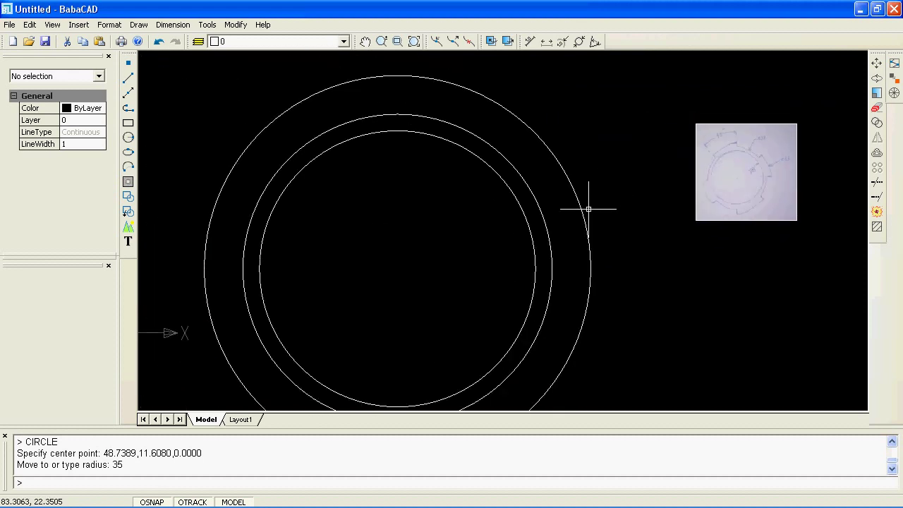
pyautogui.moveTo(572, 232); pyautogui.dragTo(542, 201, button='middle')
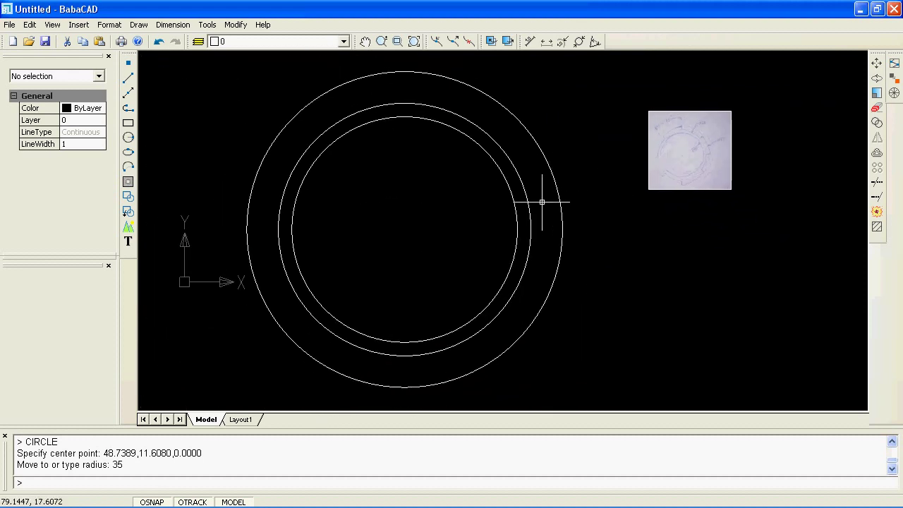
# Draw centre lines from the ring's centre rightward and straight up past the outer circle.
pyautogui.click(132, 84)
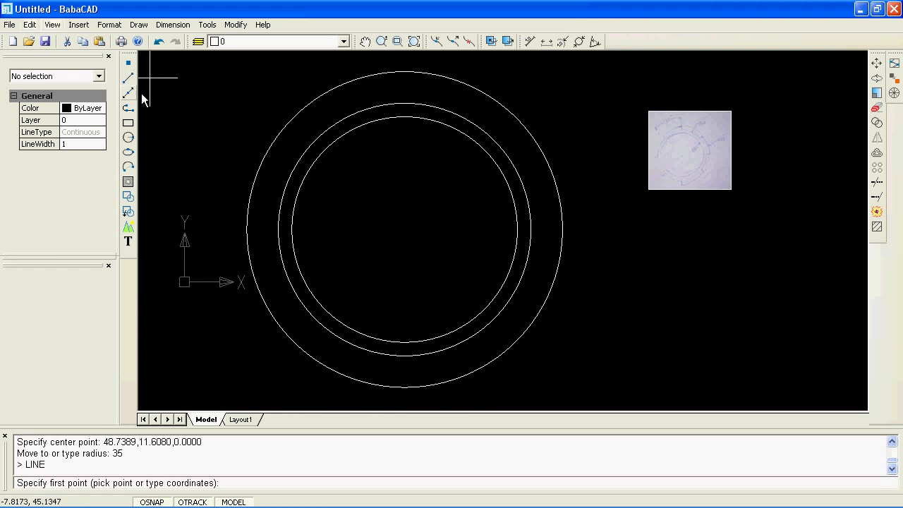
pyautogui.click(405, 228)
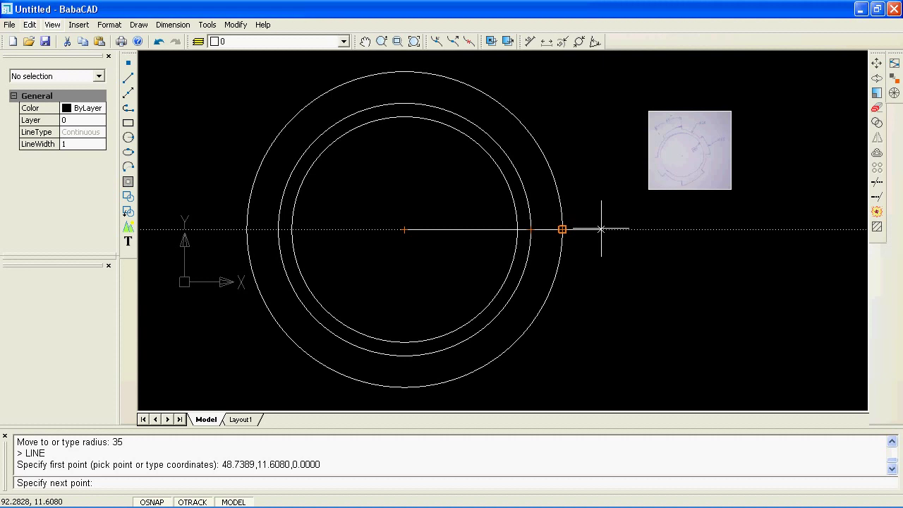
pyautogui.click(601, 229)
pyautogui.rightClick(389, 272)
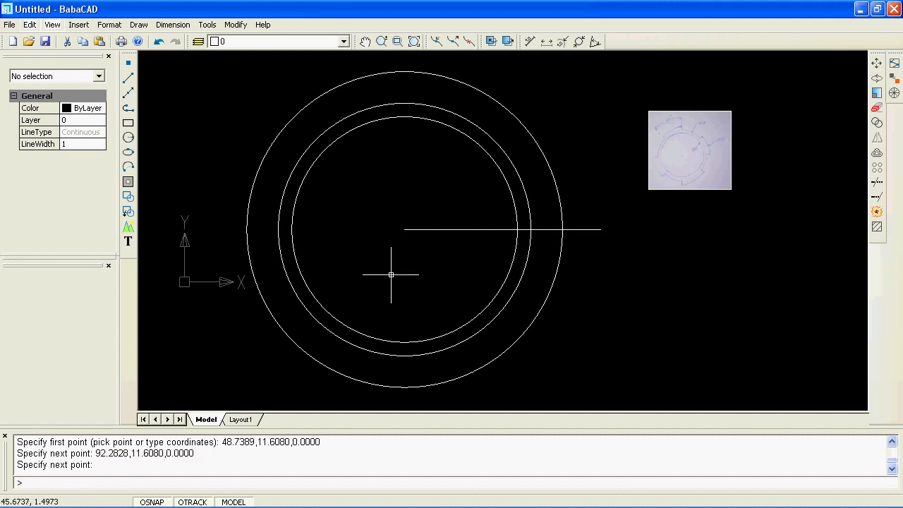
pyautogui.rightClick(392, 275)
pyautogui.click(399, 284)
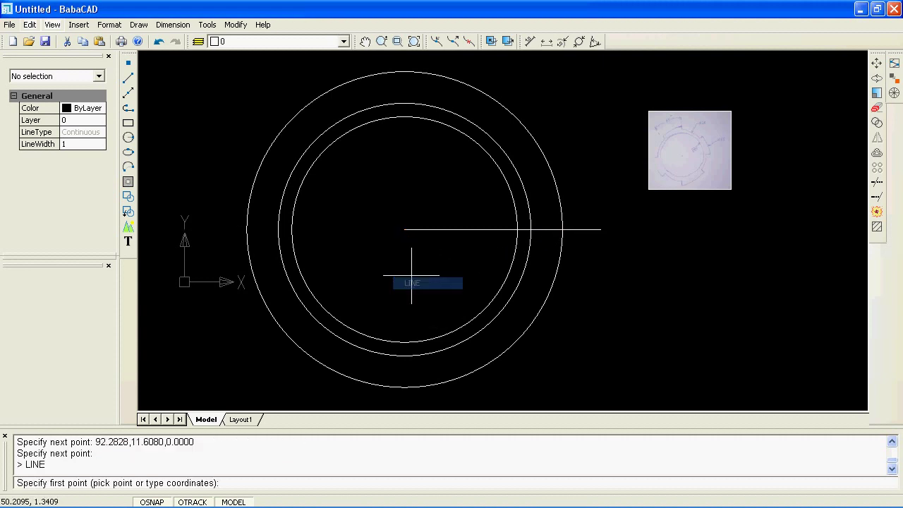
pyautogui.click(405, 228)
pyautogui.moveTo(405, 59); pyautogui.dragTo(401, 92, button='middle')
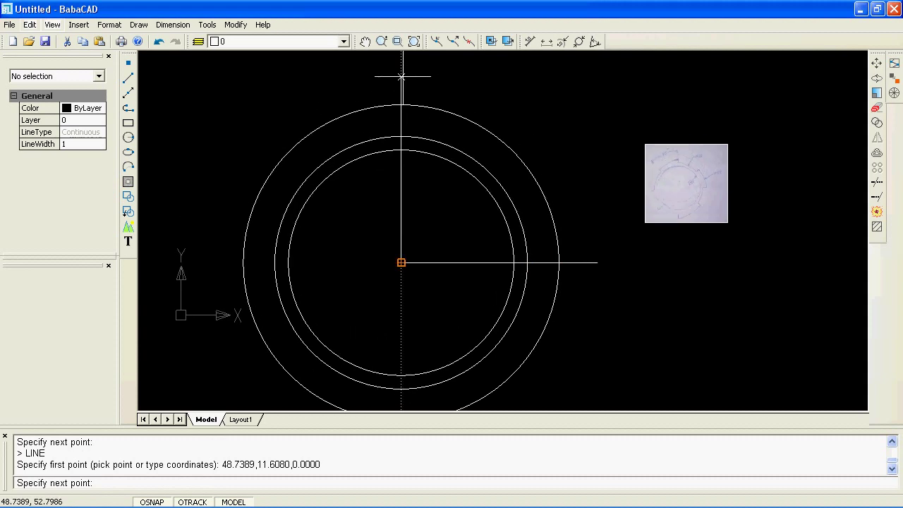
pyautogui.click(402, 74)
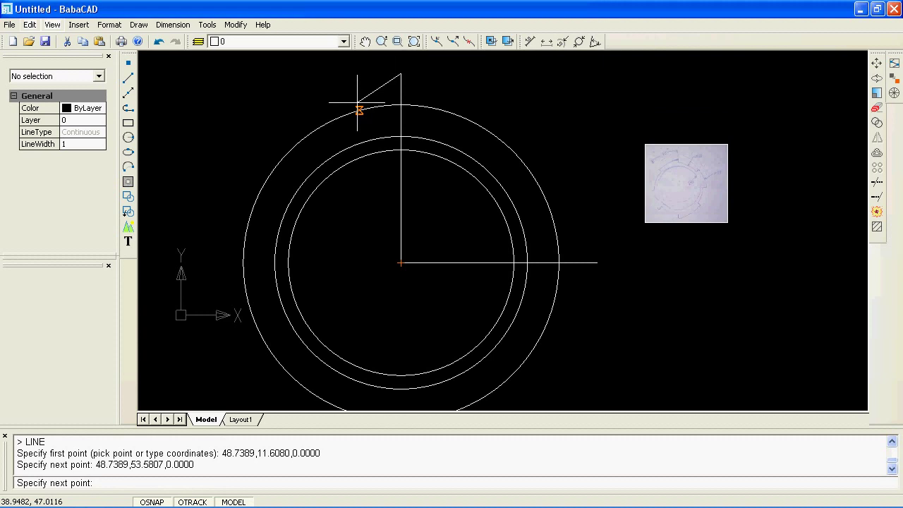
pyautogui.rightClick(377, 285)
# Draw centre lines from the centre leftward and straight down past the ring.
pyautogui.click(388, 289)
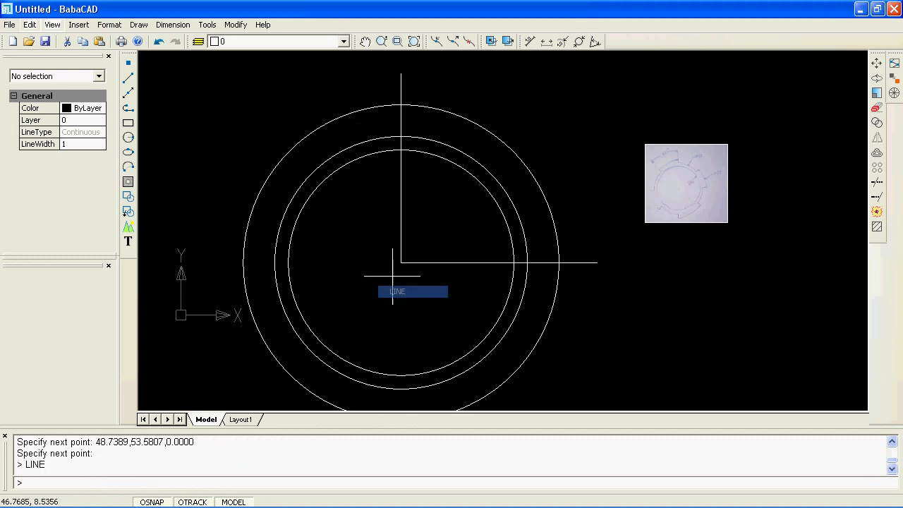
pyautogui.click(400, 263)
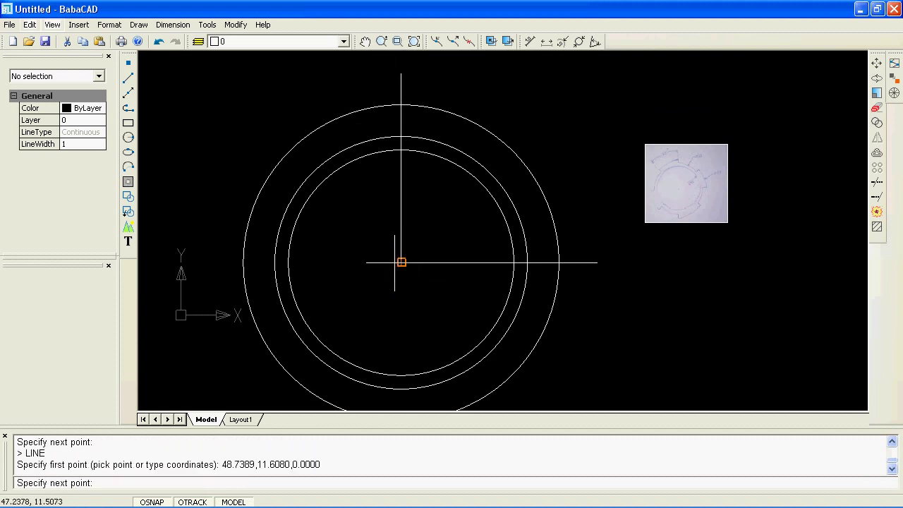
pyautogui.click(207, 262)
pyautogui.press('Return')
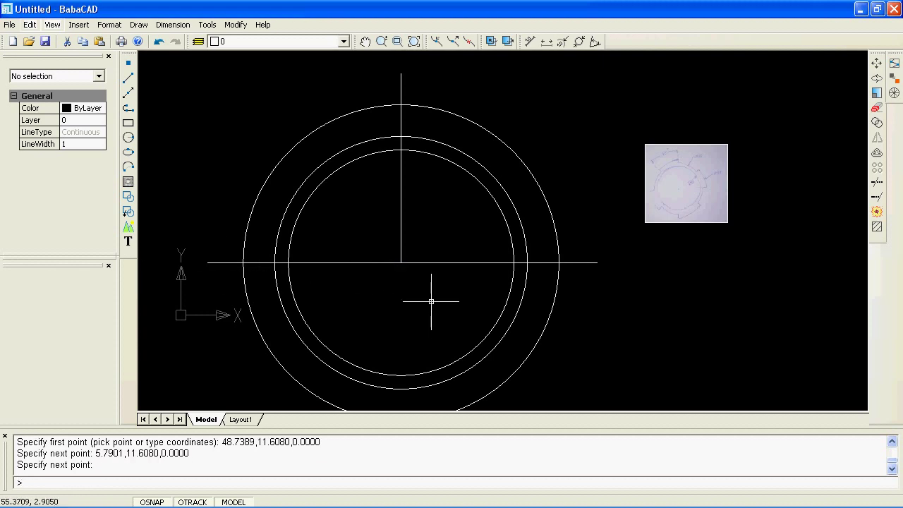
pyautogui.rightClick(430, 302)
pyautogui.click(445, 308)
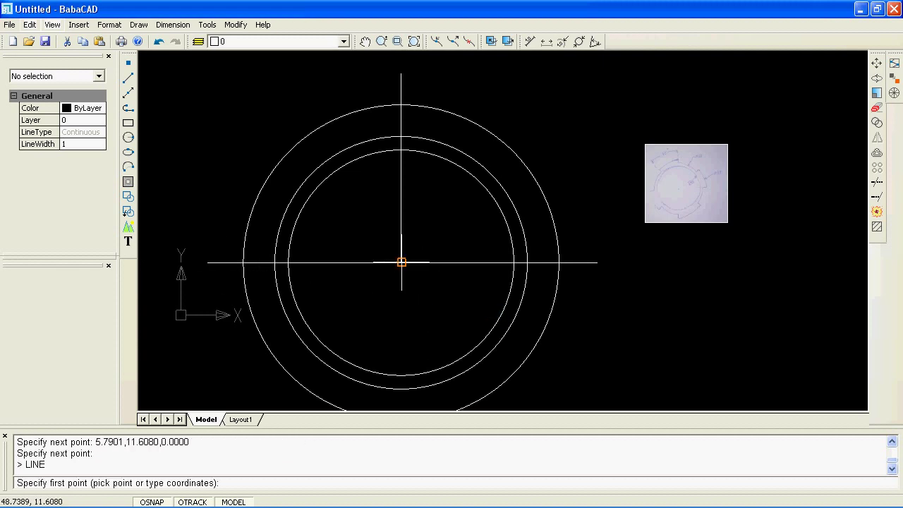
pyautogui.click(401, 262)
pyautogui.moveTo(401, 305); pyautogui.dragTo(399, 206, button='middle')
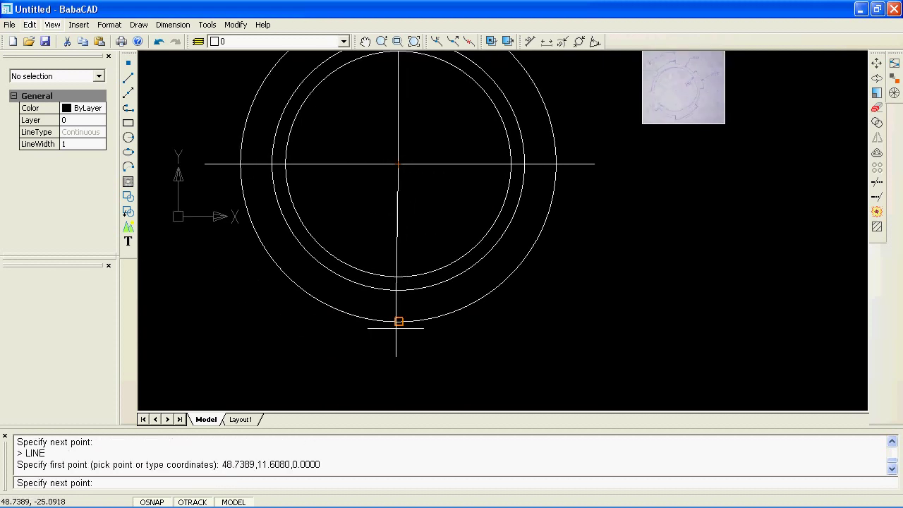
pyautogui.click(399, 347)
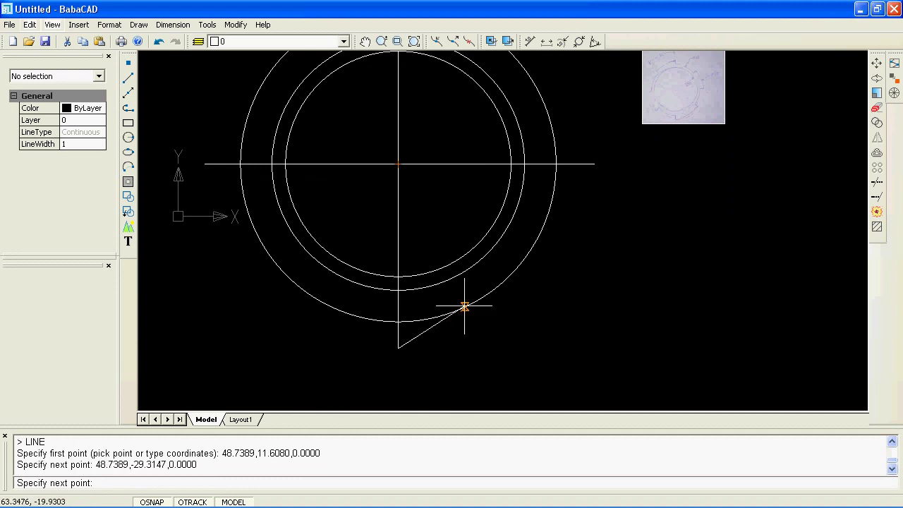
pyautogui.press('Return')
pyautogui.scroll(-2, 448, 165)
pyautogui.scroll(-1, 452, 165)
pyautogui.moveTo(451, 165)
pyautogui.mouseDown(button='middle')
pyautogui.moveTo(464, 187)
pyautogui.moveTo(460, 214)
pyautogui.mouseUp(button='middle')
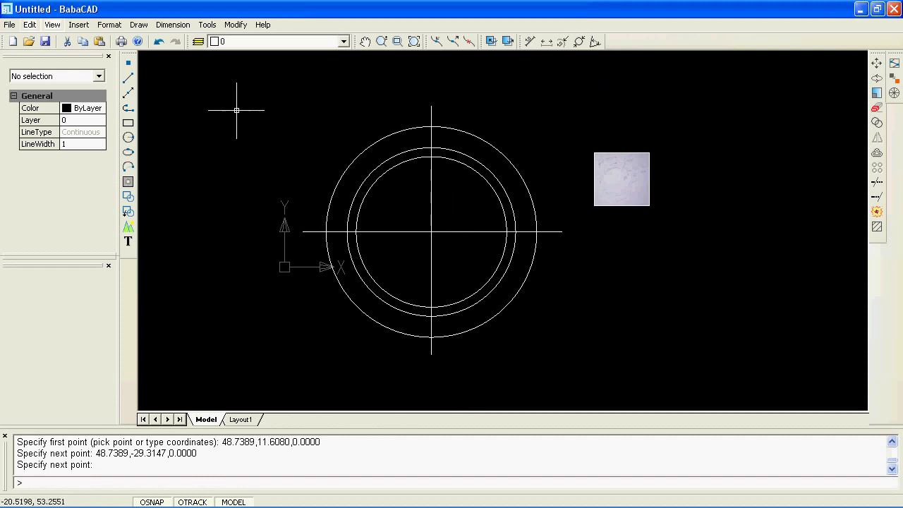
# Draw a 40-unit line from the circle centre at 45°.
pyautogui.click(129, 90)
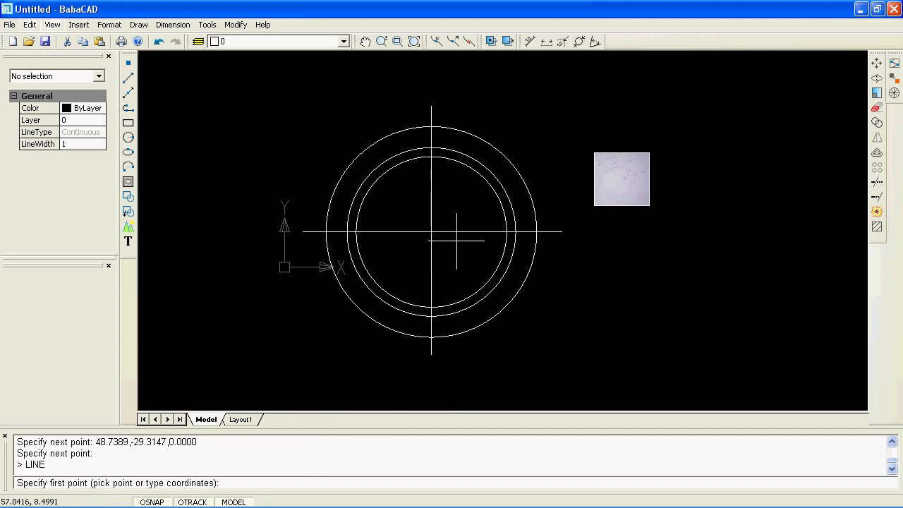
pyautogui.click(431, 231)
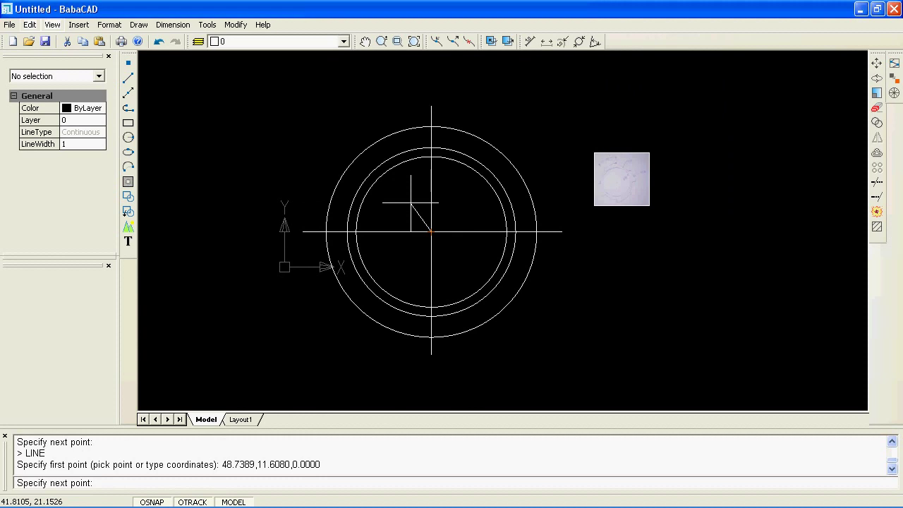
pyautogui.write('@')
pyautogui.write('<')
pyautogui.write('45')
pyautogui.press('Return')
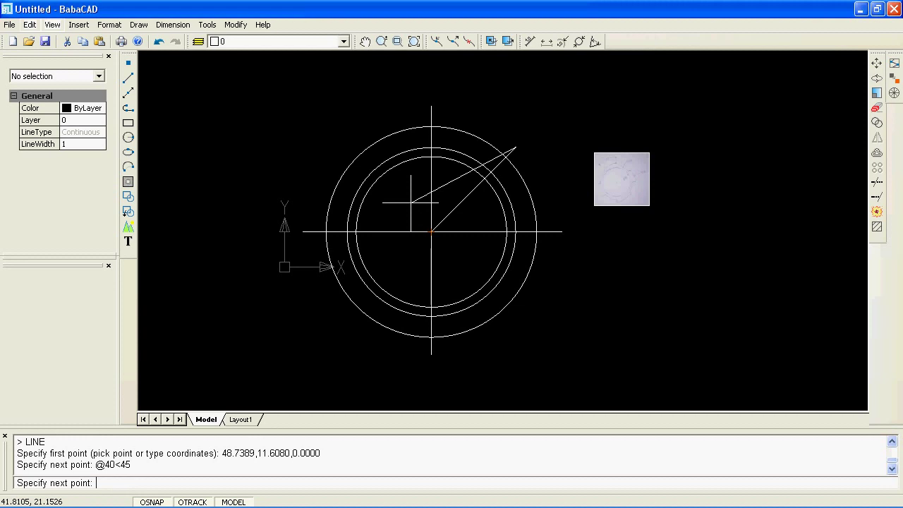
pyautogui.press('Return')
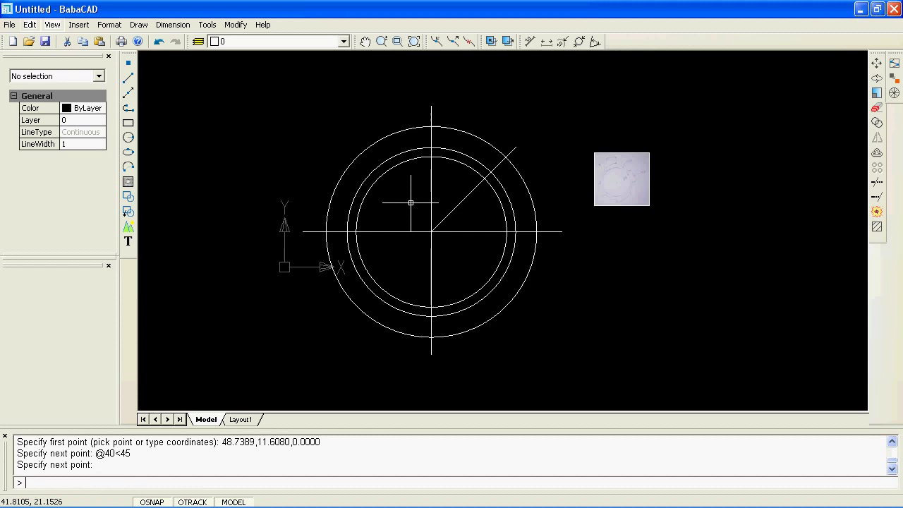
pyautogui.rightClick(412, 198)
pyautogui.click(427, 205)
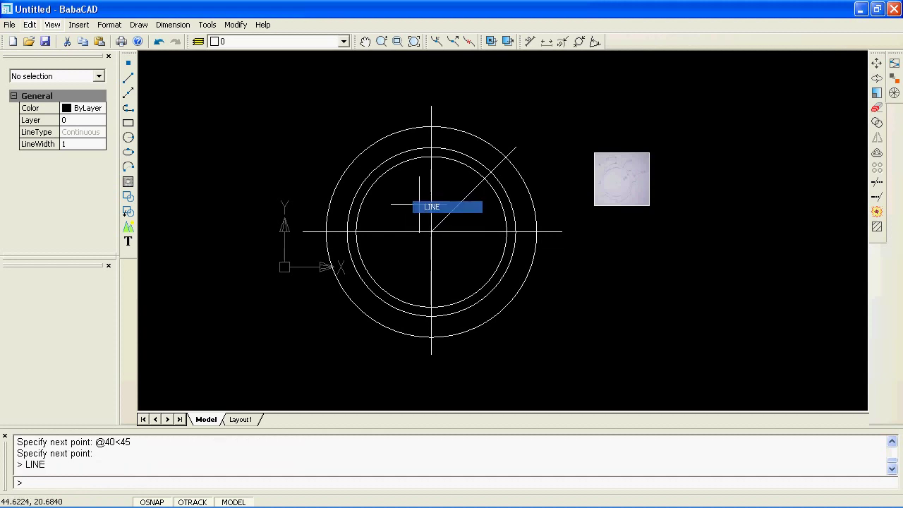
pyautogui.click(431, 231)
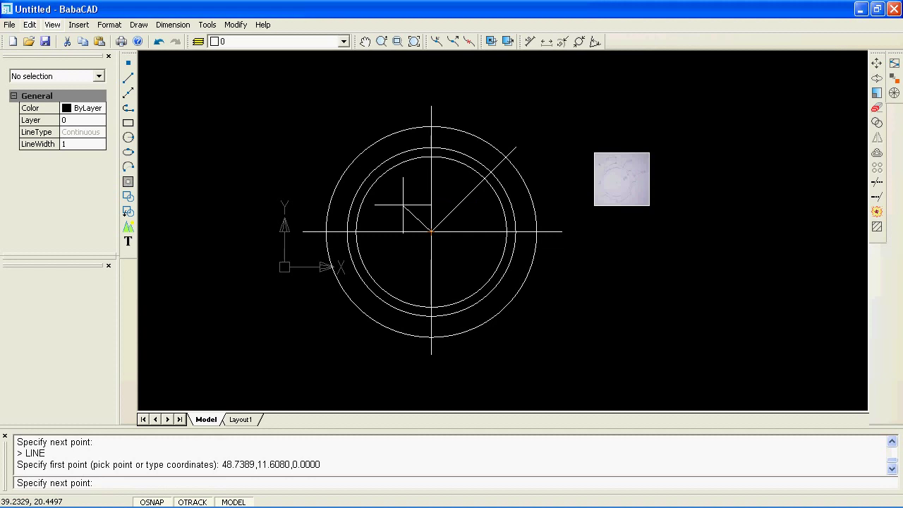
pyautogui.write('@40<1')
pyautogui.write('35')
pyautogui.press('Return')
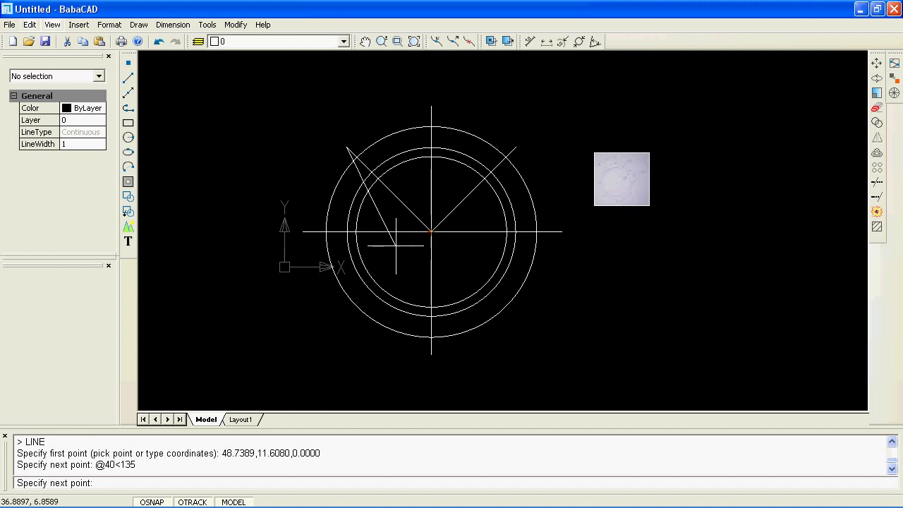
pyautogui.rightClick(393, 246)
pyautogui.rightClick(399, 249)
pyautogui.click(417, 258)
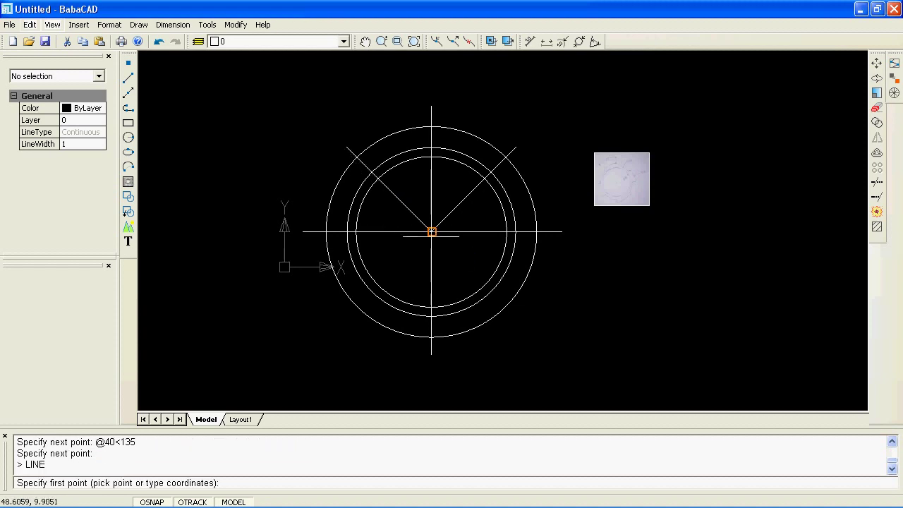
pyautogui.click(431, 231)
pyautogui.press('BackSpace')
pyautogui.write('@40<225')
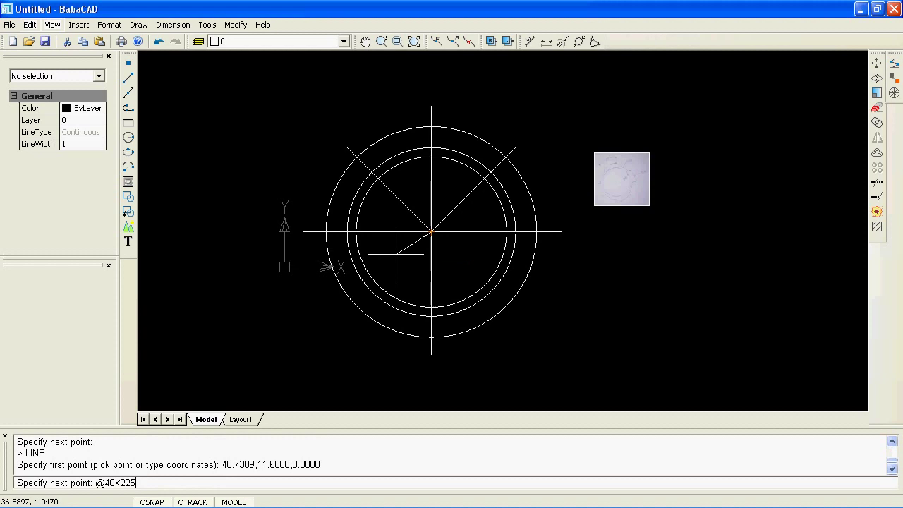
pyautogui.press('Return')
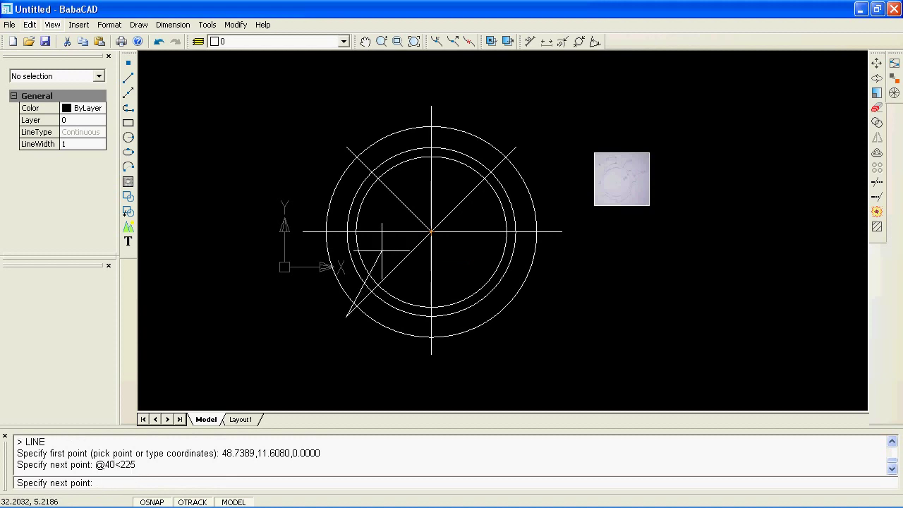
pyautogui.press('Return')
pyautogui.rightClick(468, 264)
pyautogui.click(487, 273)
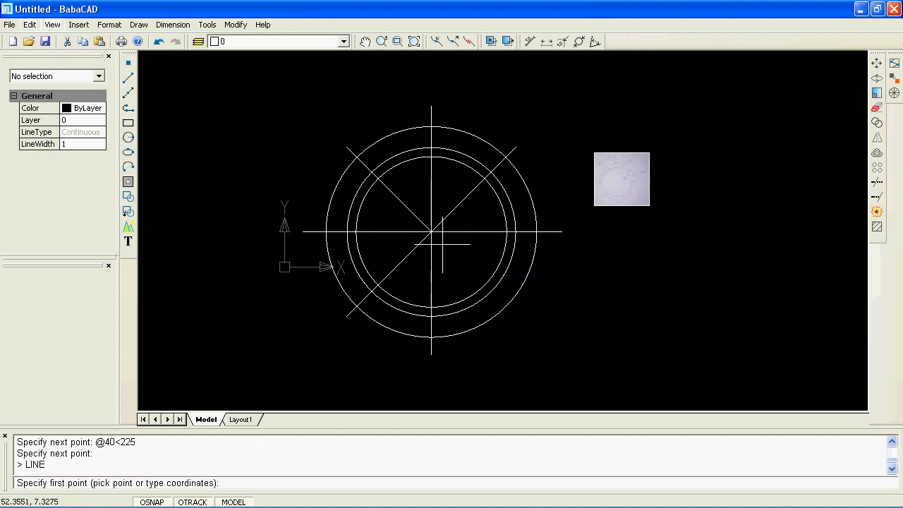
pyautogui.click(431, 231)
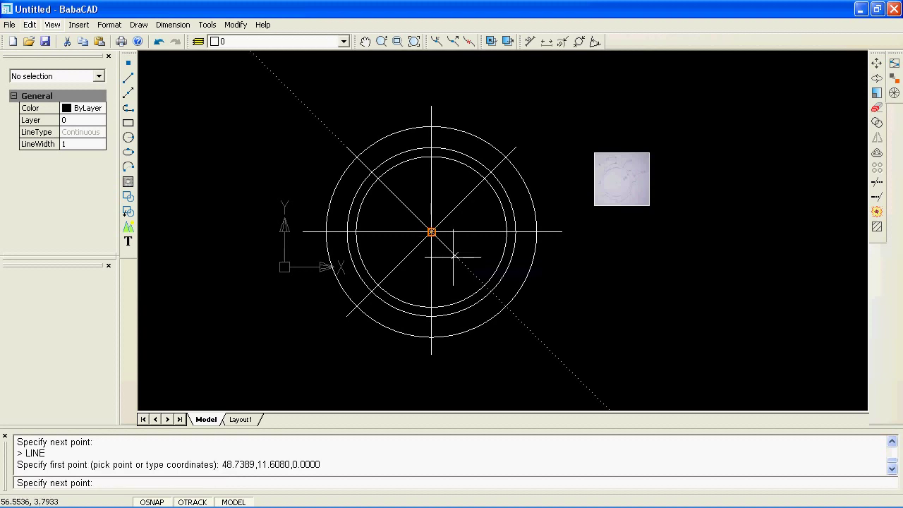
pyautogui.write('@40<-45')
pyautogui.press('Return')
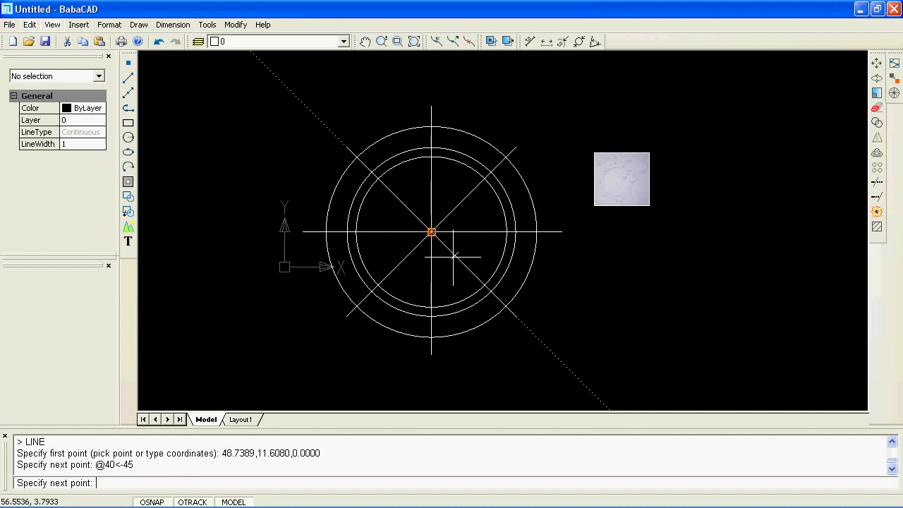
pyautogui.press('Return')
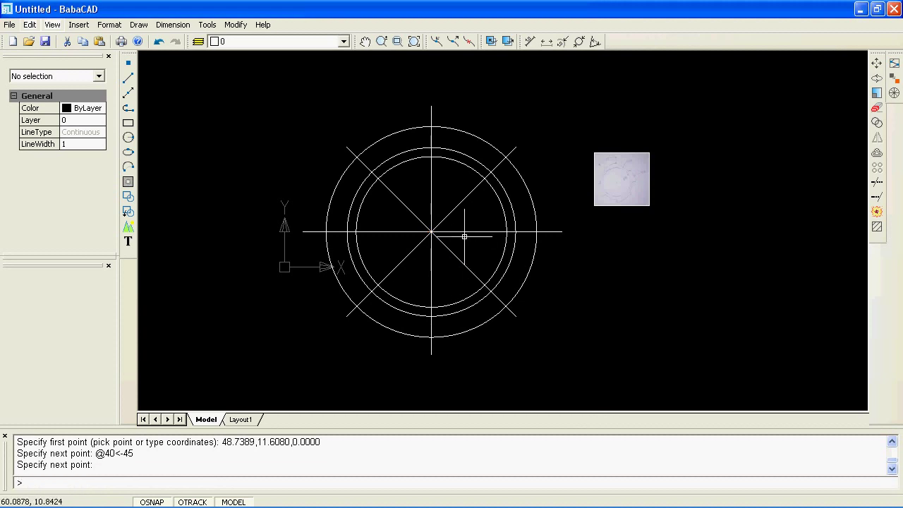
pyautogui.scroll(1, 440, 218)
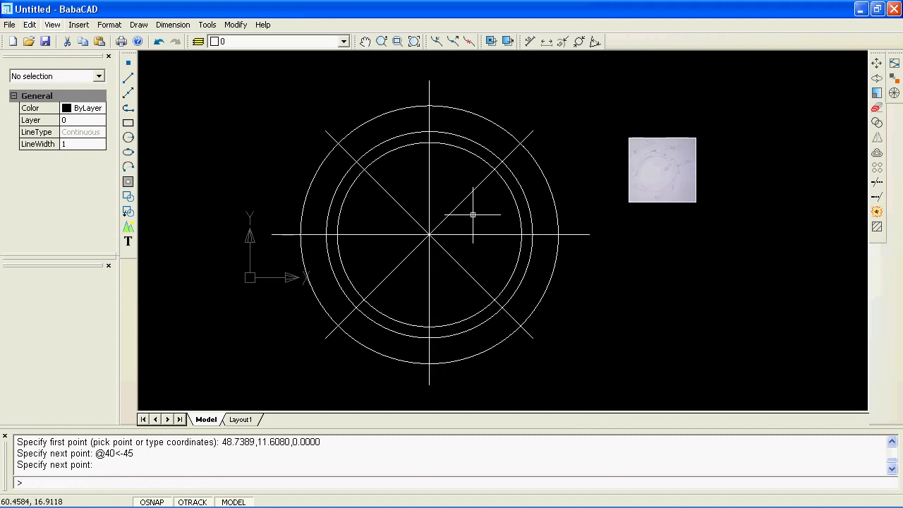
pyautogui.scroll(3, 647, 163)
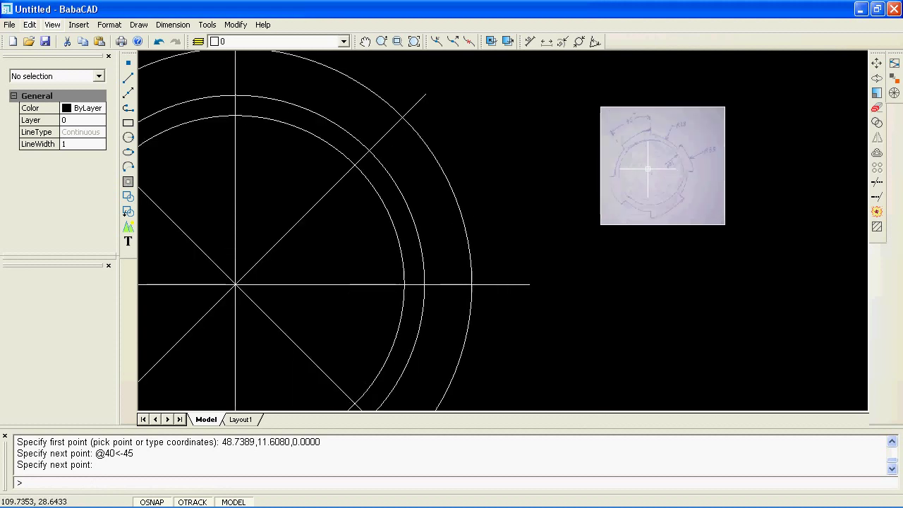
pyautogui.scroll(2, 647, 160)
pyautogui.scroll(2, 646, 160)
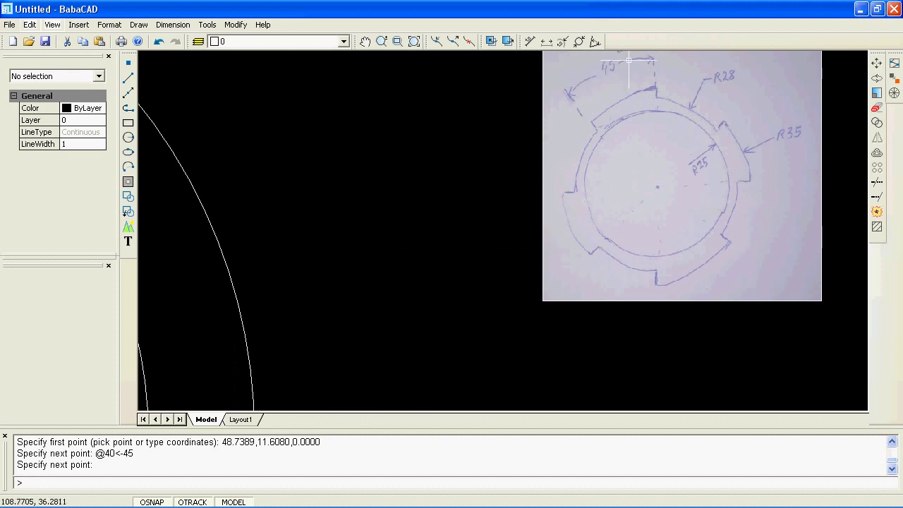
pyautogui.scroll(-2, 444, 162)
pyautogui.scroll(-2, 435, 184)
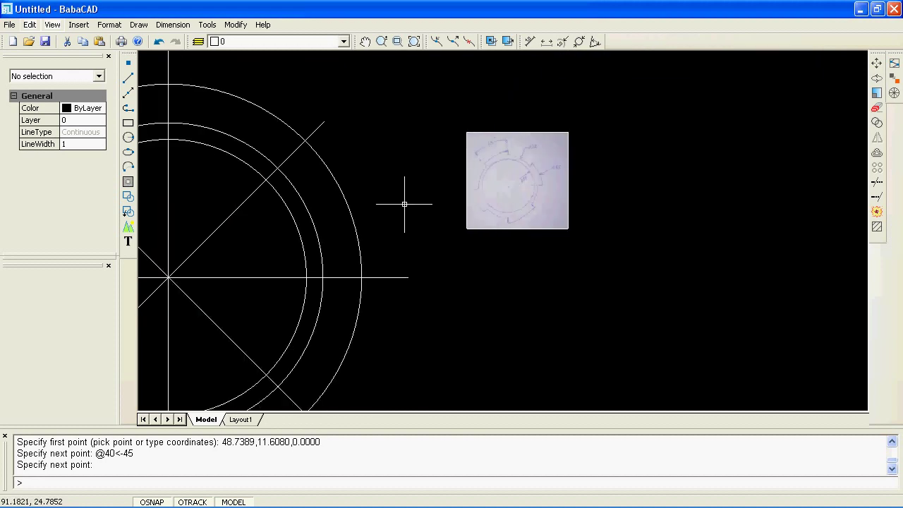
pyautogui.scroll(-2, 405, 195)
pyautogui.moveTo(379, 205)
pyautogui.mouseDown(button='middle')
pyautogui.moveTo(498, 184)
pyautogui.moveTo(505, 195)
pyautogui.mouseUp(button='middle')
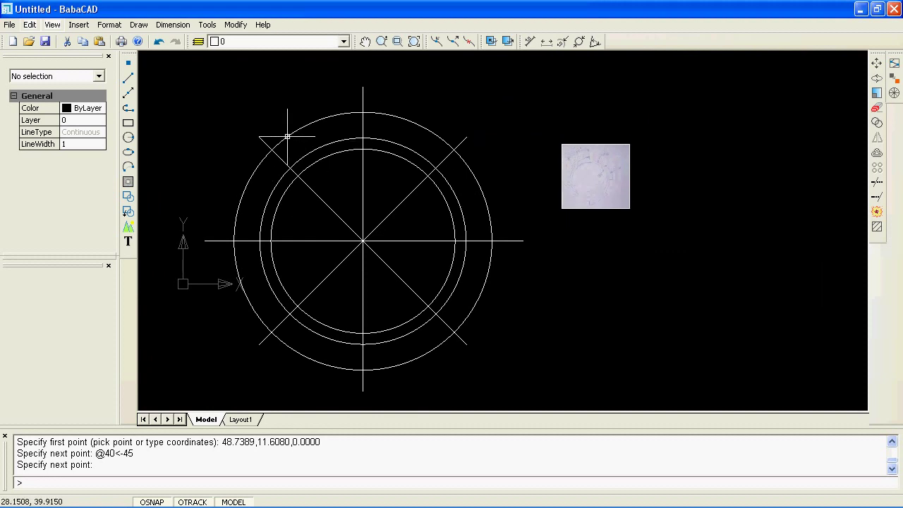
pyautogui.scroll(2, 286, 135)
pyautogui.scroll(-1, 287, 132)
pyautogui.moveTo(287, 131); pyautogui.dragTo(280, 175, button='middle')
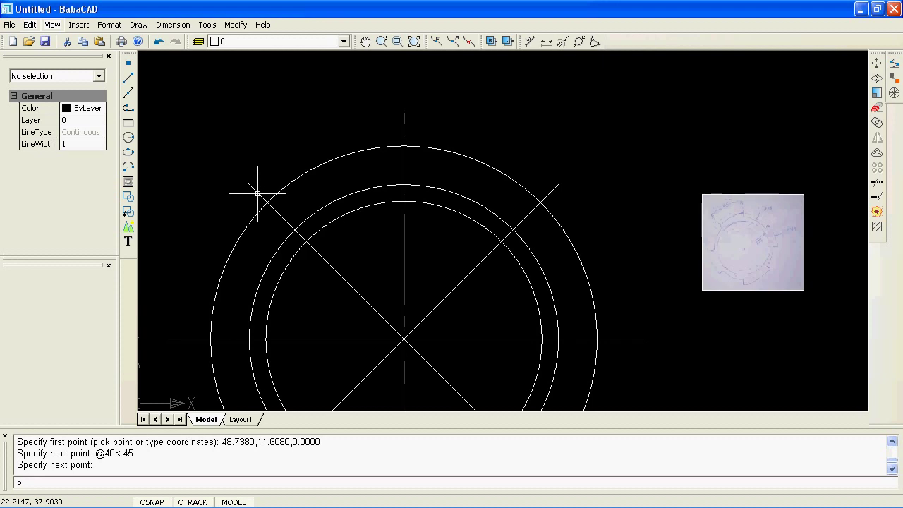
pyautogui.scroll(-1, 415, 228)
pyautogui.moveTo(417, 225); pyautogui.dragTo(404, 167, button='middle')
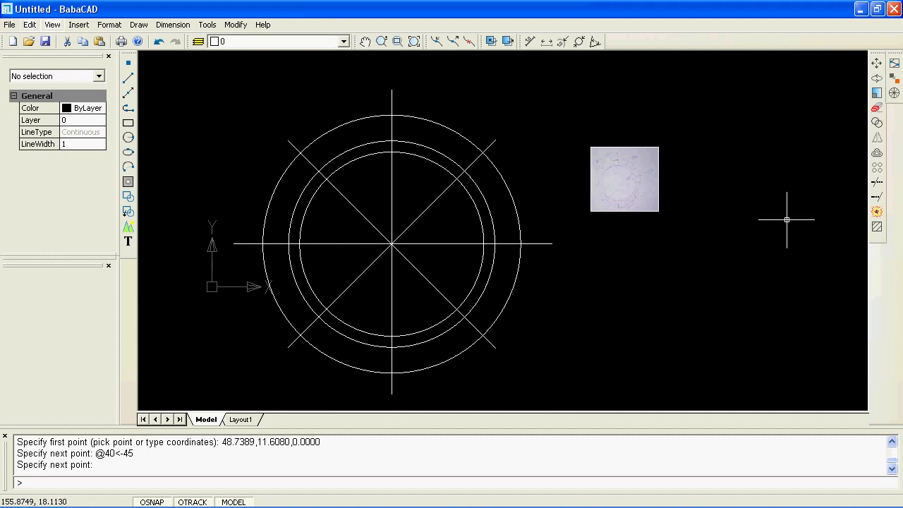
# Start Trim with all objects as edges and cut the vertical centre line's top pieces.
pyautogui.click(877, 182)
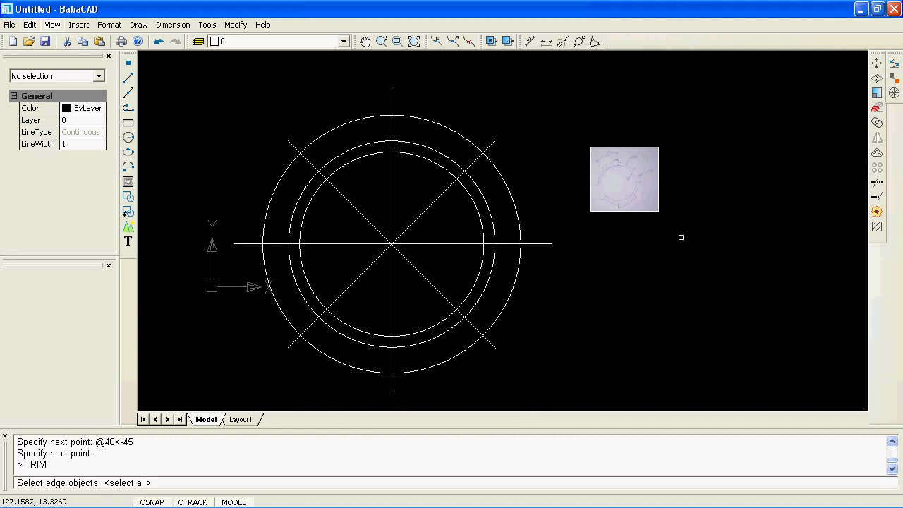
pyautogui.scroll(-1, 677, 238)
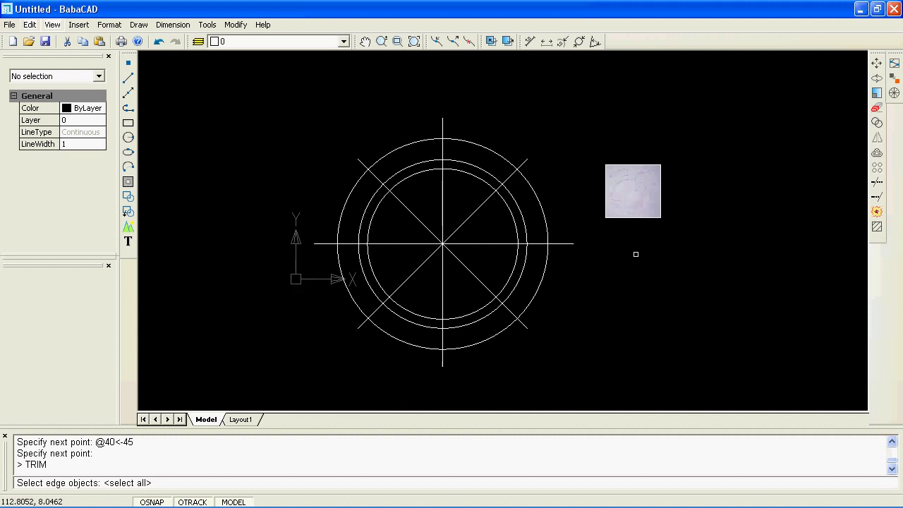
pyautogui.press('Return')
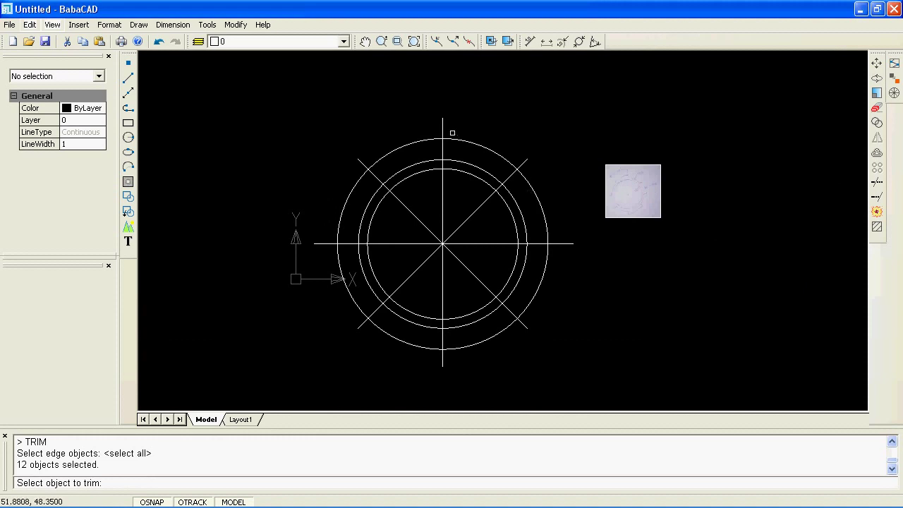
pyautogui.scroll(2, 453, 133)
pyautogui.click(438, 128)
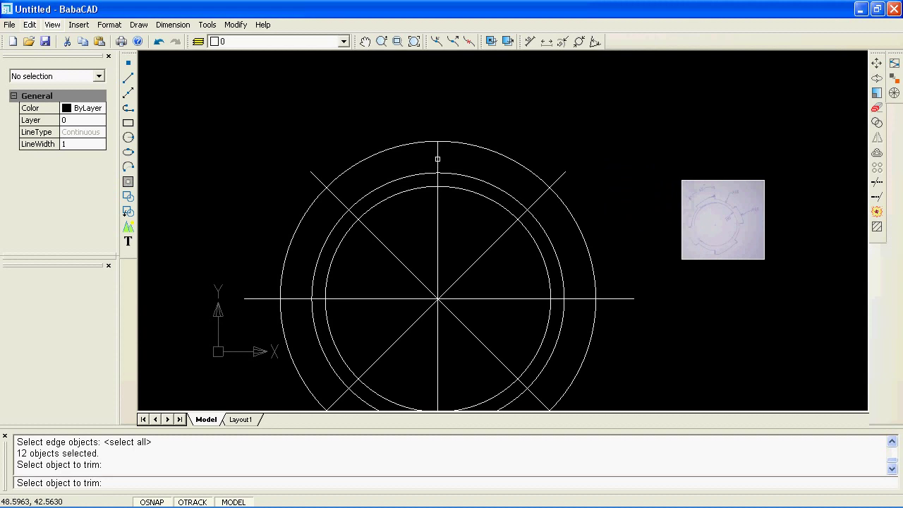
pyautogui.click(437, 178)
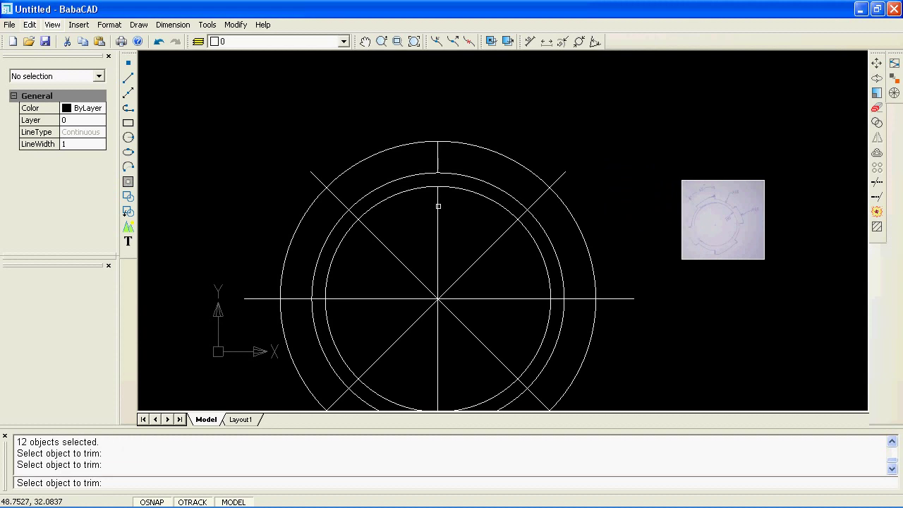
pyautogui.click(438, 206)
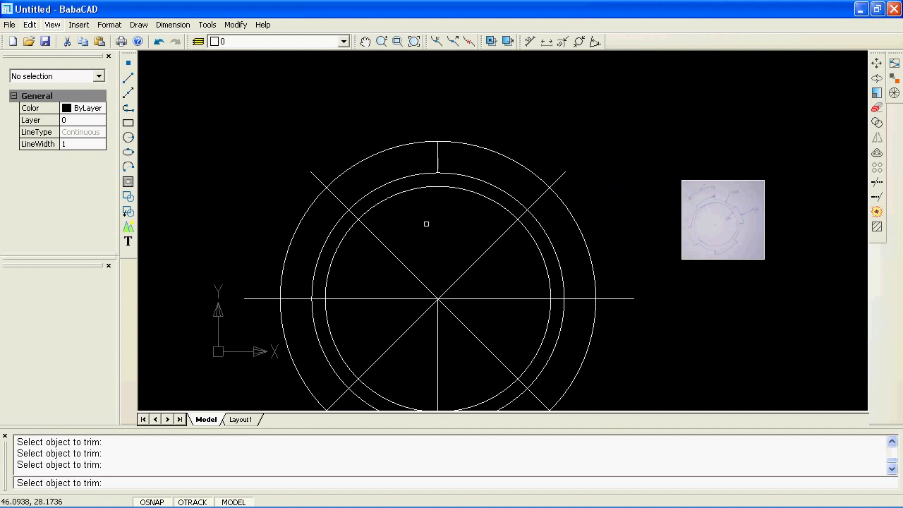
# Trim the upper-left diagonal, middle and outer arcs, and left horizontal line pieces.
pyautogui.click(313, 174)
pyautogui.click(355, 215)
pyautogui.click(386, 184)
pyautogui.click(298, 221)
pyautogui.click(384, 256)
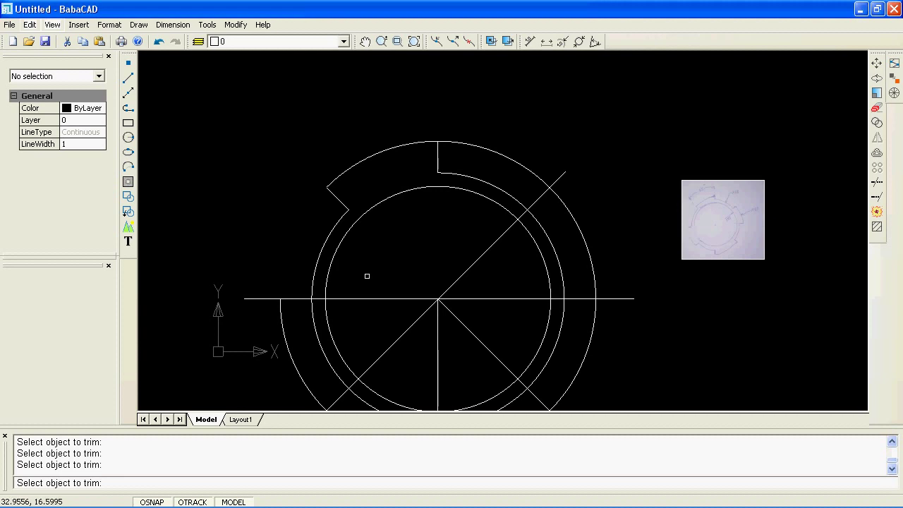
pyautogui.click(358, 299)
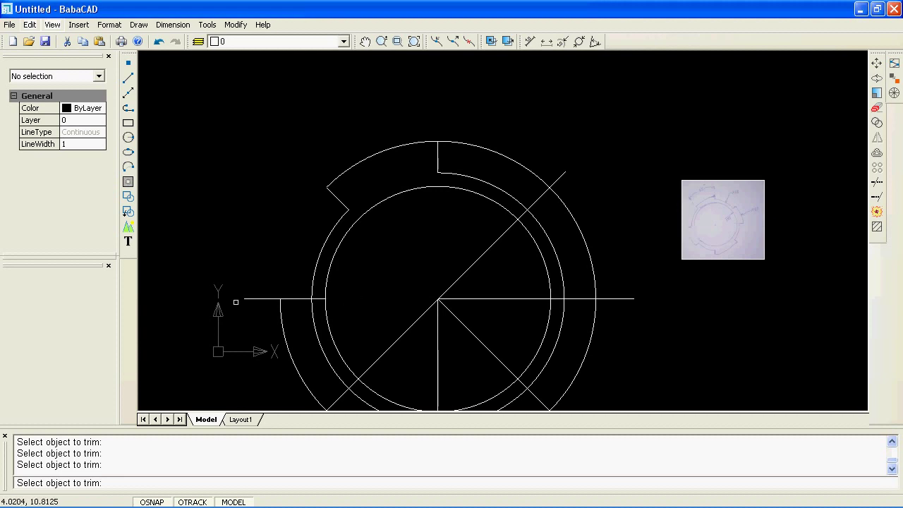
pyautogui.click(257, 298)
# Trim the left middle arc, lower-left diagonal, bottom outer arc and lower vertical pieces.
pyautogui.moveTo(355, 302); pyautogui.dragTo(352, 237, button='middle')
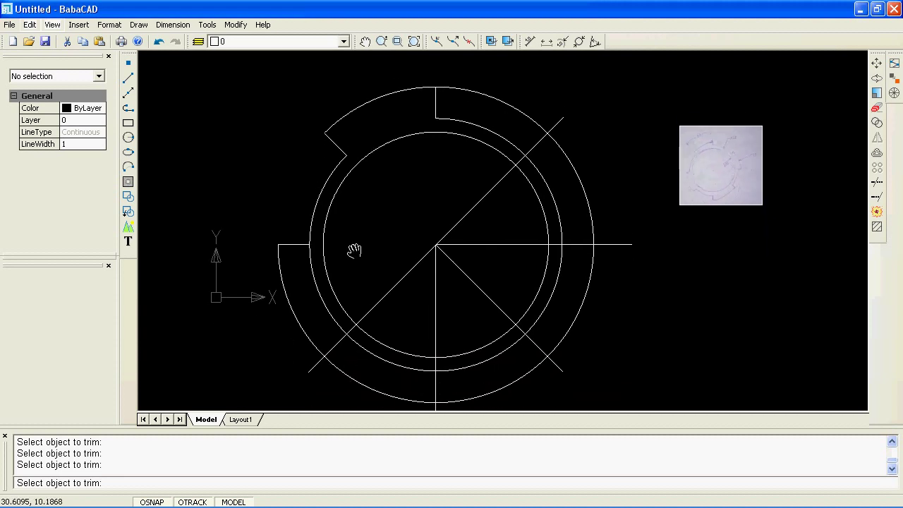
pyautogui.click(323, 288)
pyautogui.click(313, 354)
pyautogui.click(365, 302)
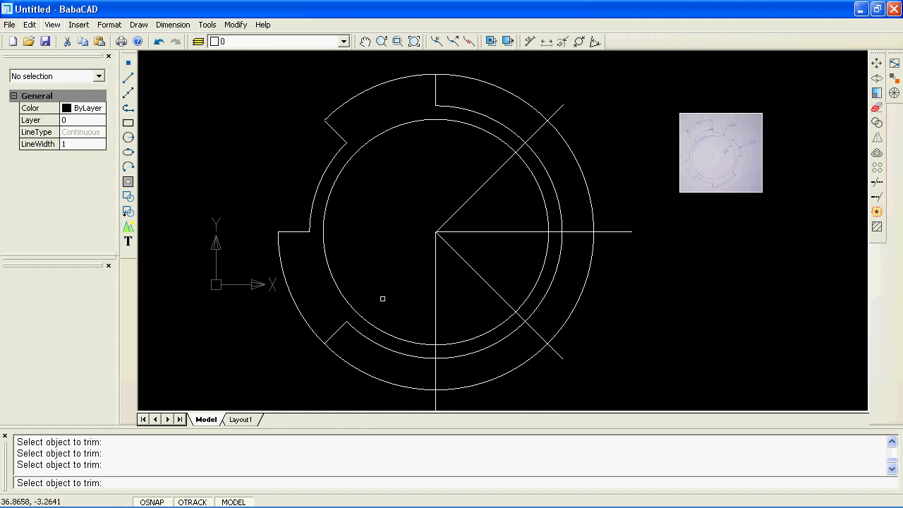
pyautogui.click(352, 367)
pyautogui.click(435, 353)
pyautogui.click(436, 334)
# Trim the lower-right diagonal, right arcs, right horizontal line and upper-right diagonal pieces.
pyautogui.click(484, 350)
pyautogui.click(555, 351)
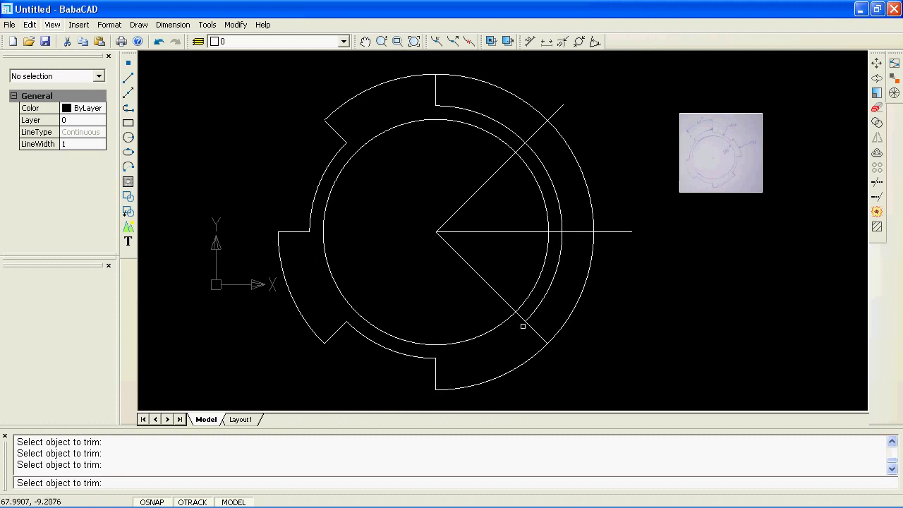
pyautogui.click(505, 302)
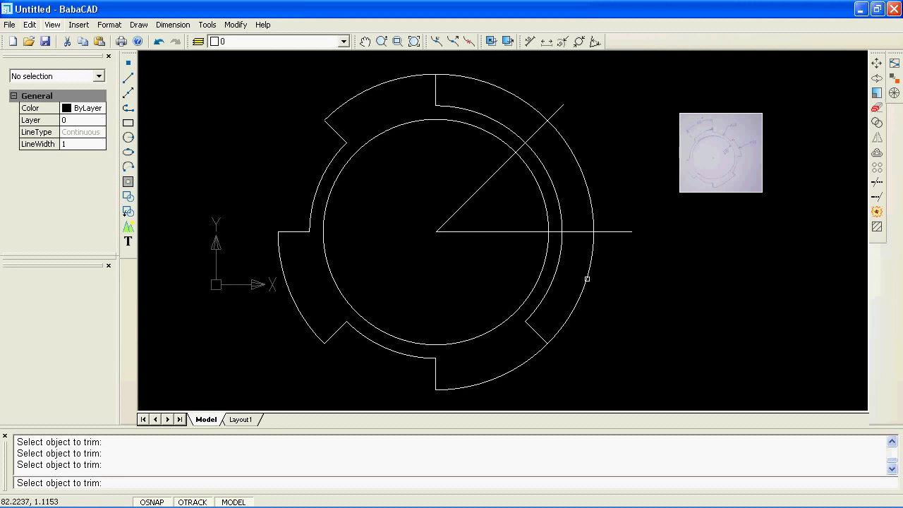
pyautogui.click(588, 279)
pyautogui.click(611, 233)
pyautogui.click(527, 231)
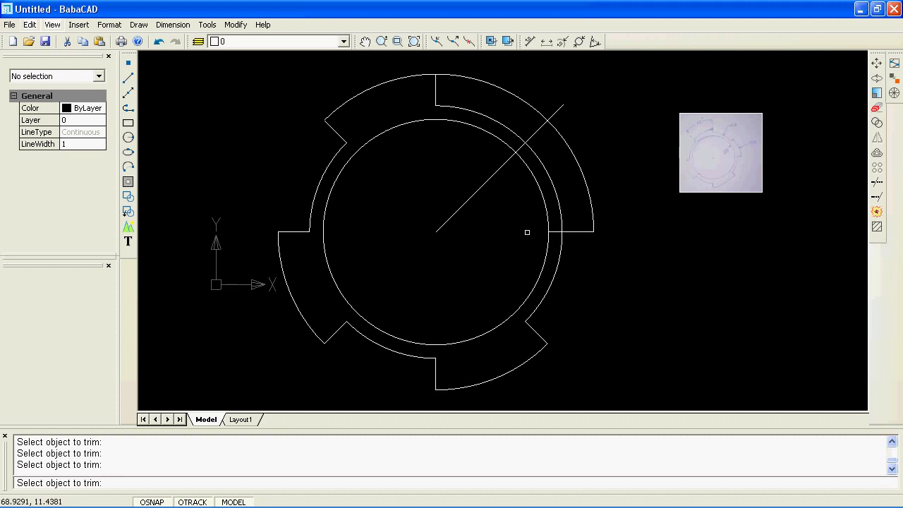
pyautogui.click(485, 185)
pyautogui.click(561, 212)
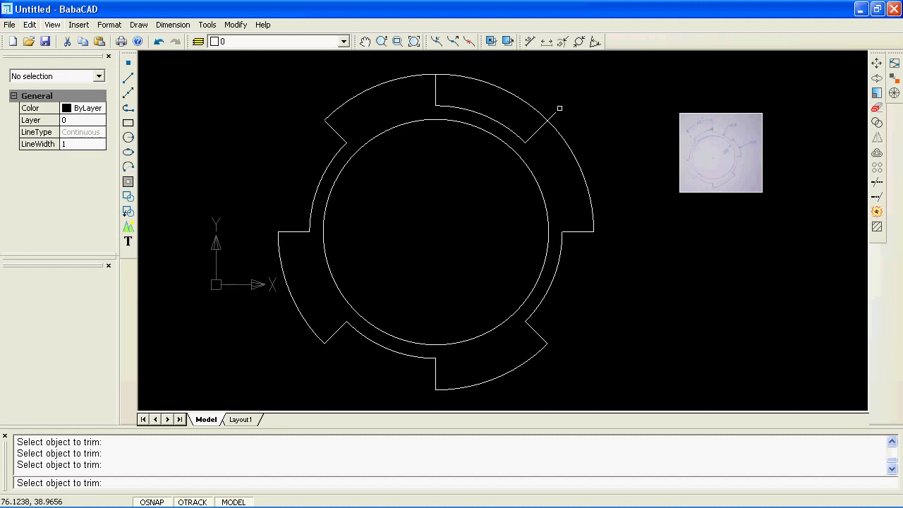
# Trim the last diagonal stub and top-right outer arc, end Trim, and centre the ring.
pyautogui.click(554, 114)
pyautogui.scroll(2, 553, 114)
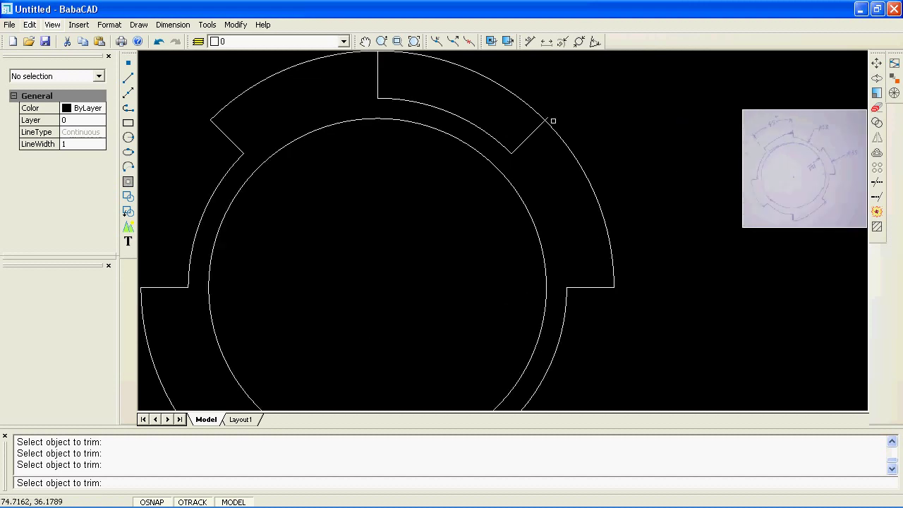
pyautogui.scroll(2, 549, 115)
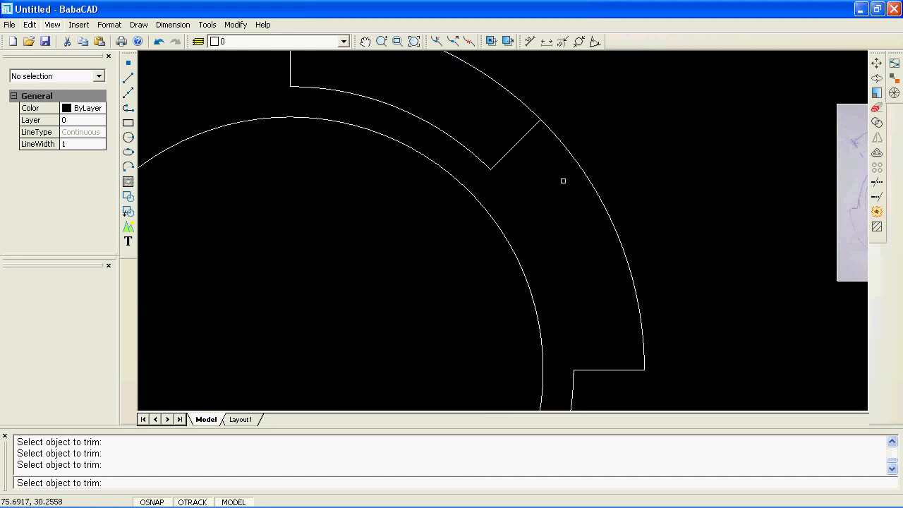
pyautogui.scroll(-2, 563, 181)
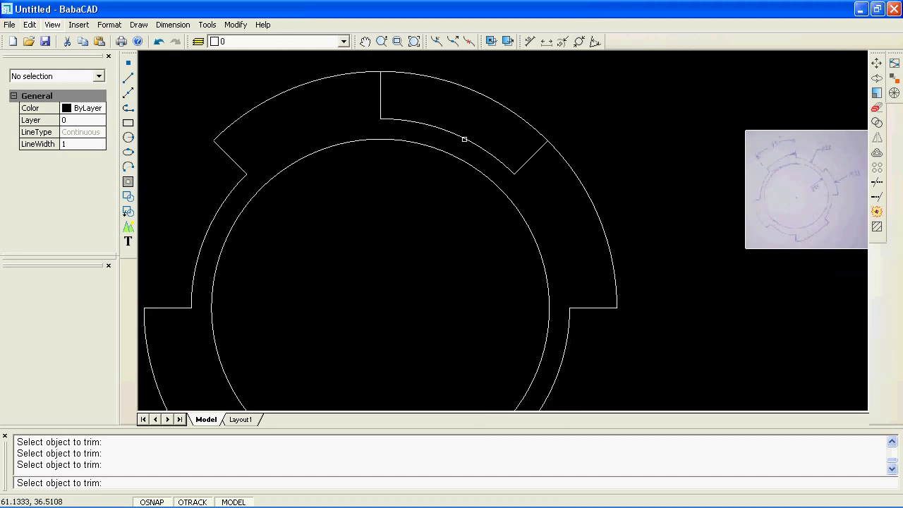
pyautogui.click(492, 99)
pyautogui.scroll(-2, 467, 229)
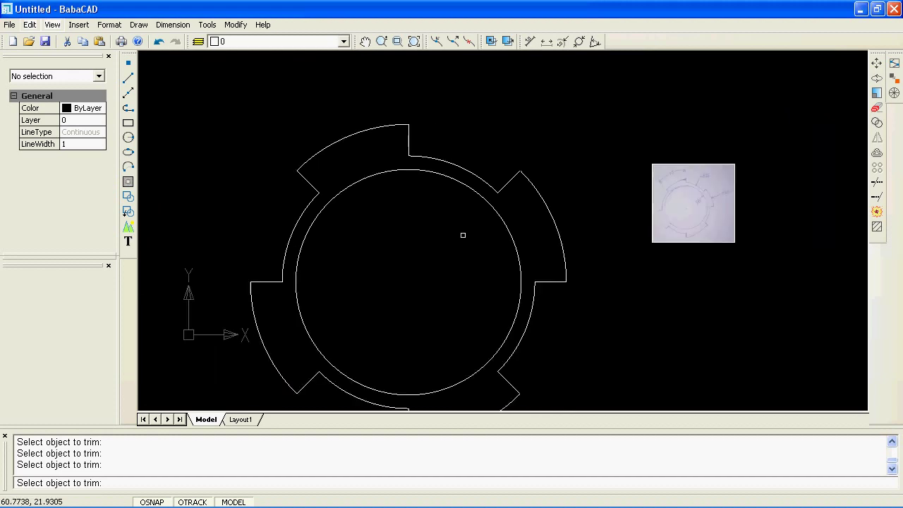
pyautogui.moveTo(461, 250); pyautogui.dragTo(460, 202, button='middle')
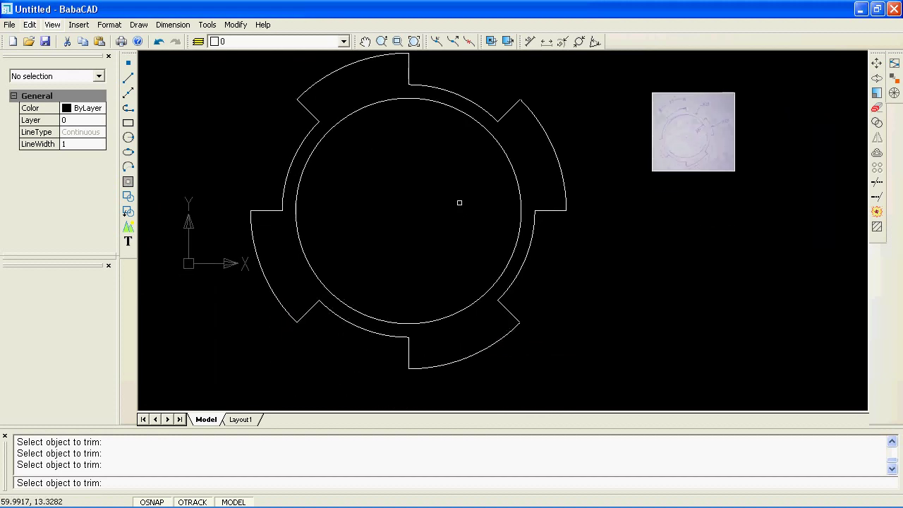
pyautogui.press('Escape')
pyautogui.moveTo(448, 204); pyautogui.dragTo(439, 218, button='middle')
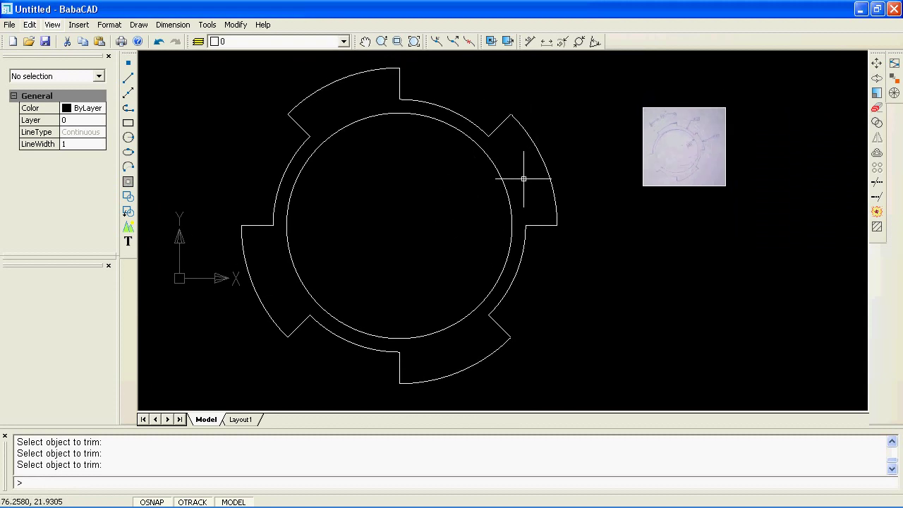
pyautogui.moveTo(426, 191)
pyautogui.mouseDown(button='middle')
pyautogui.moveTo(417, 217)
pyautogui.moveTo(355, 252)
pyautogui.mouseUp(button='middle')
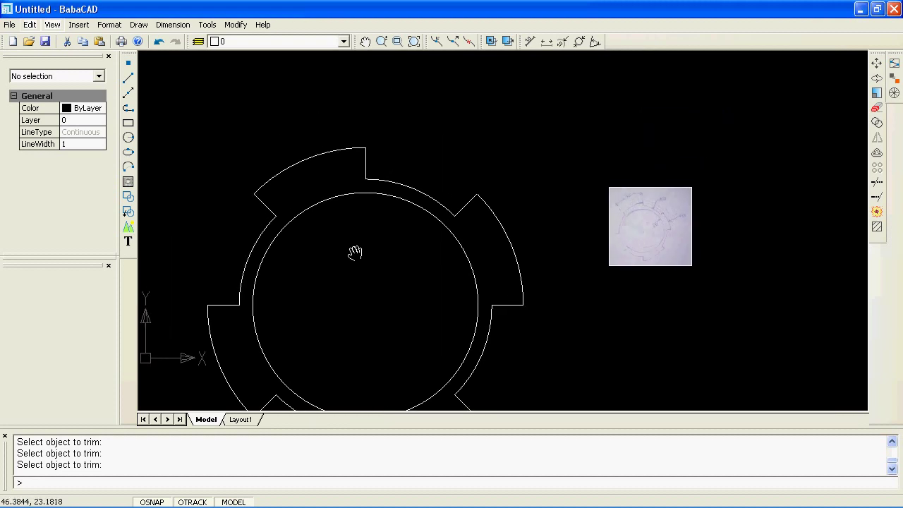
# Draw a short diagonal extension line from the top tooth's left corner.
pyautogui.click(136, 91)
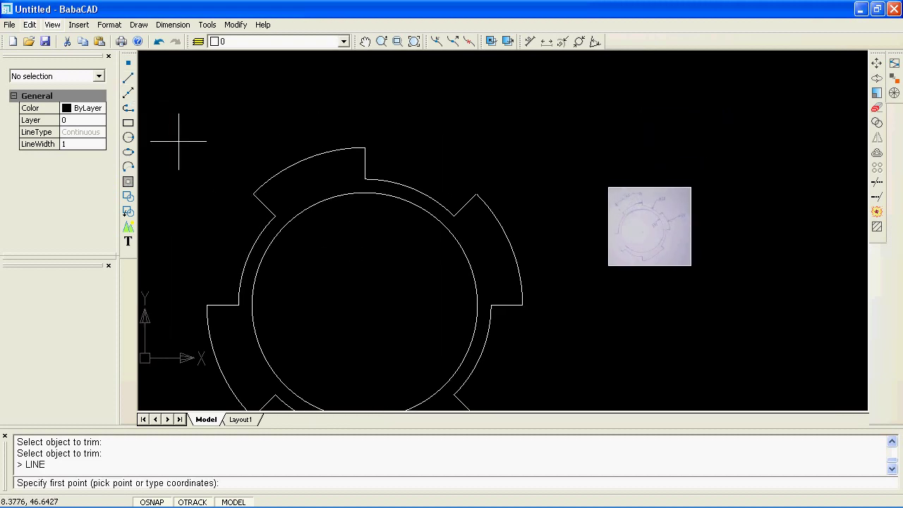
pyautogui.click(243, 187)
pyautogui.click(220, 158)
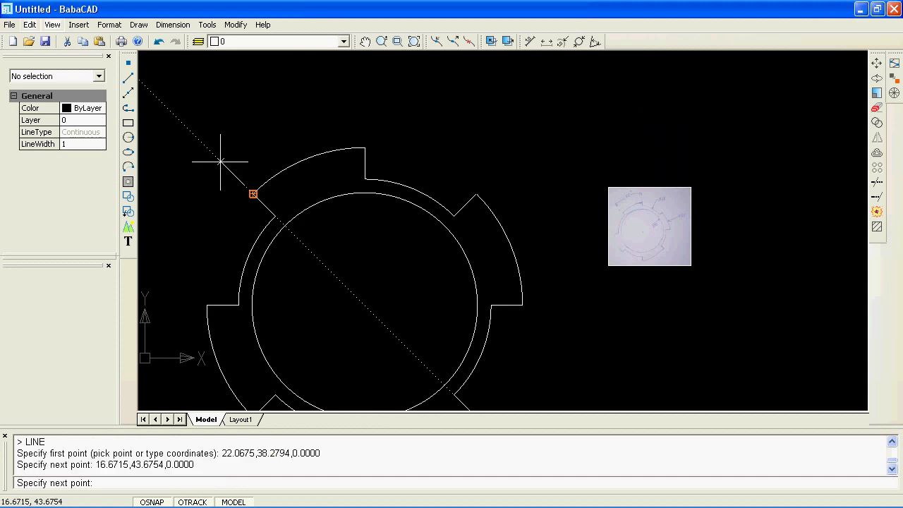
pyautogui.rightClick(292, 129)
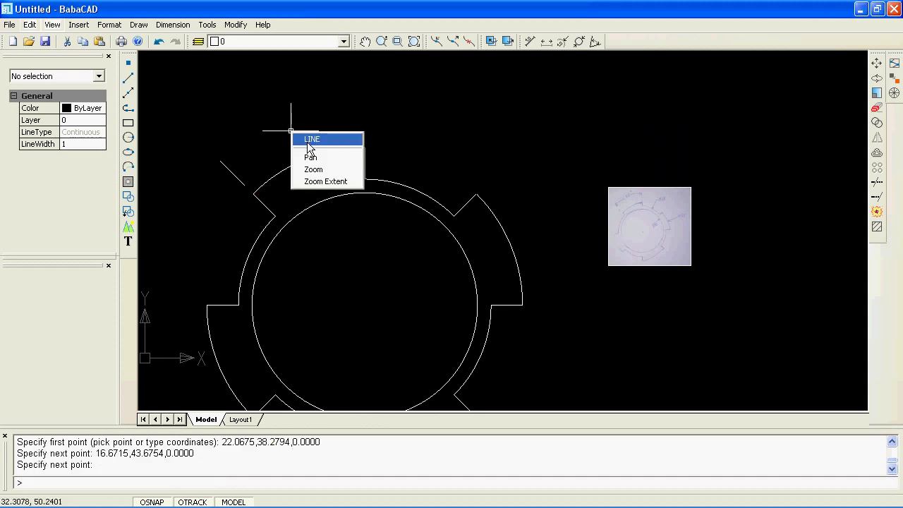
# Draw a vertical line up from the tooth's right corner and stretch it to 8.6024 long.
pyautogui.click(309, 140)
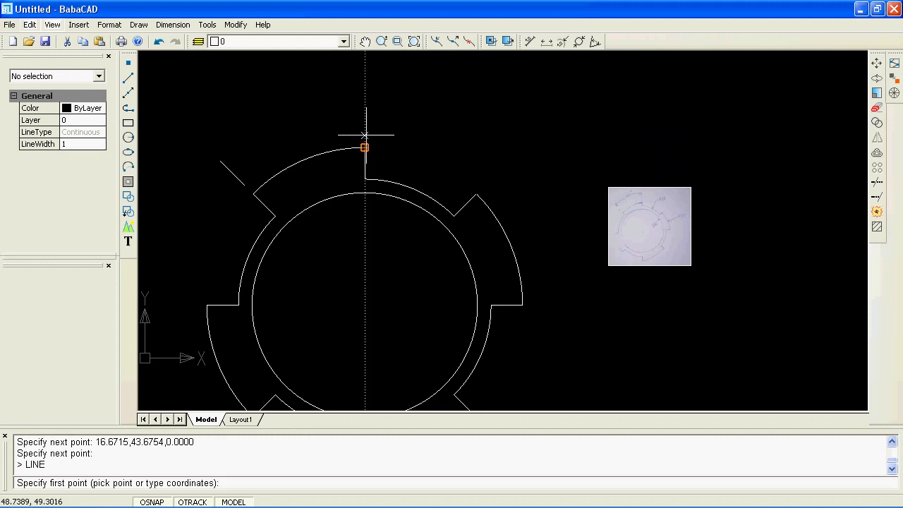
pyautogui.click(366, 134)
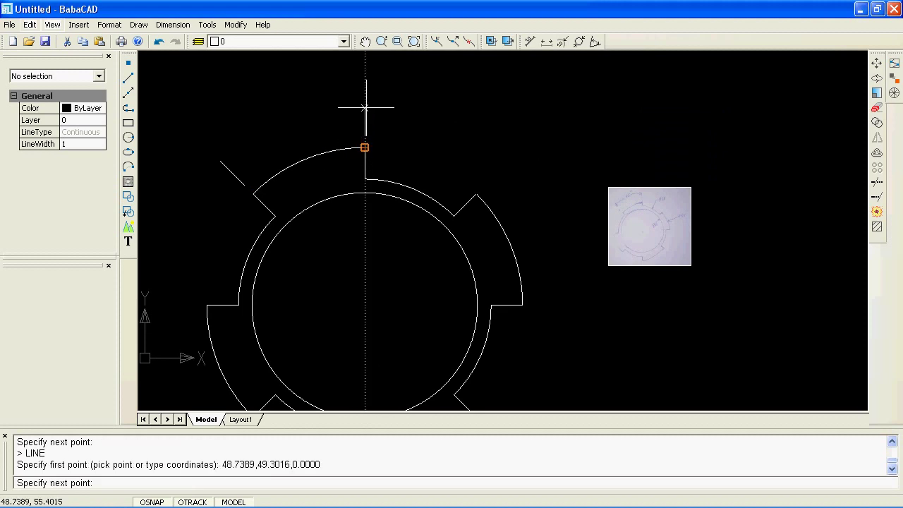
pyautogui.click(365, 107)
pyautogui.press('Escape')
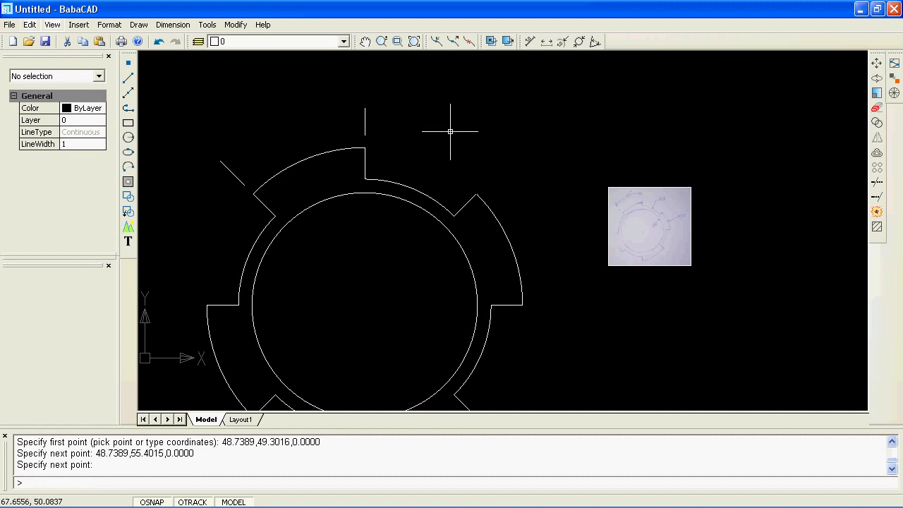
pyautogui.click(365, 115)
pyautogui.click(364, 108)
pyautogui.click(365, 96)
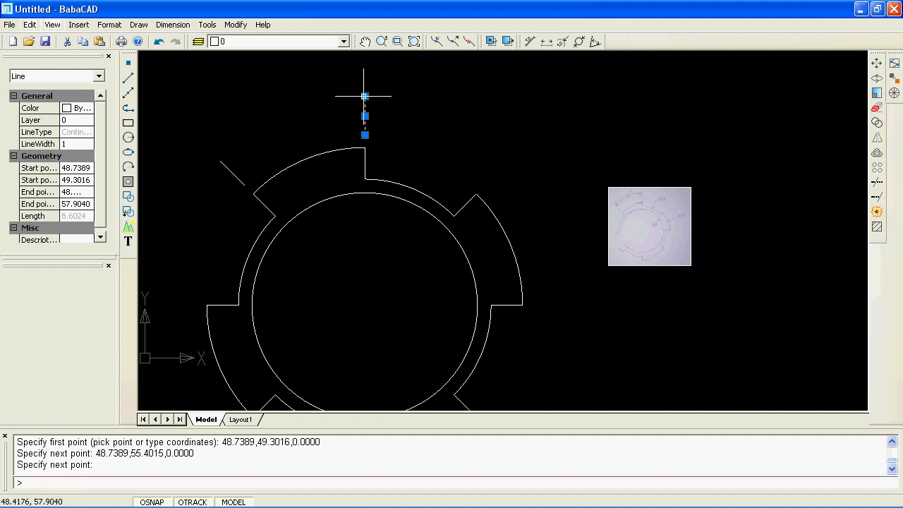
pyautogui.press('Escape')
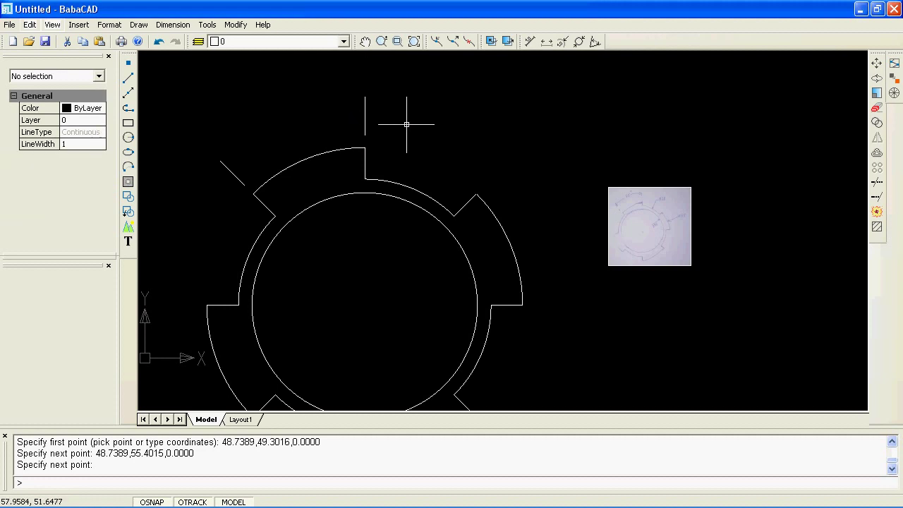
# Place a 45° angular dimension between the diagonal and vertical lines above the tooth.
pyautogui.click(595, 41)
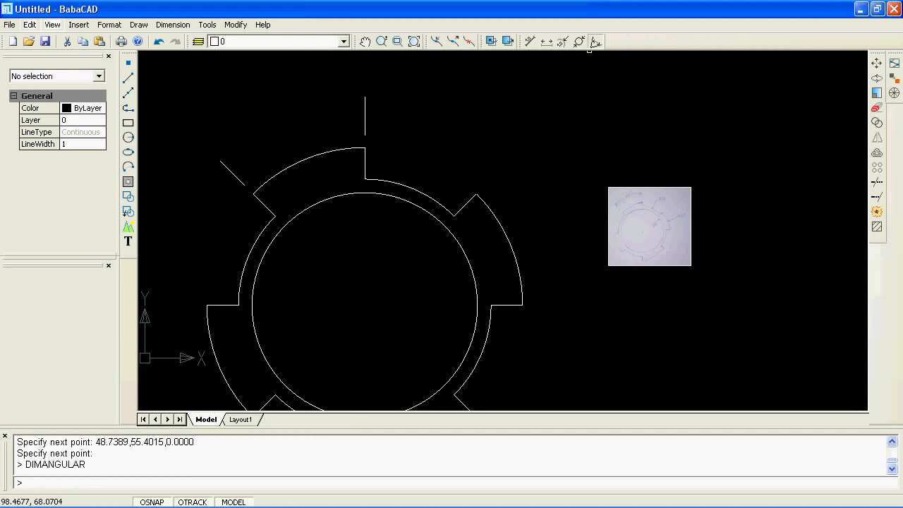
pyautogui.click(232, 174)
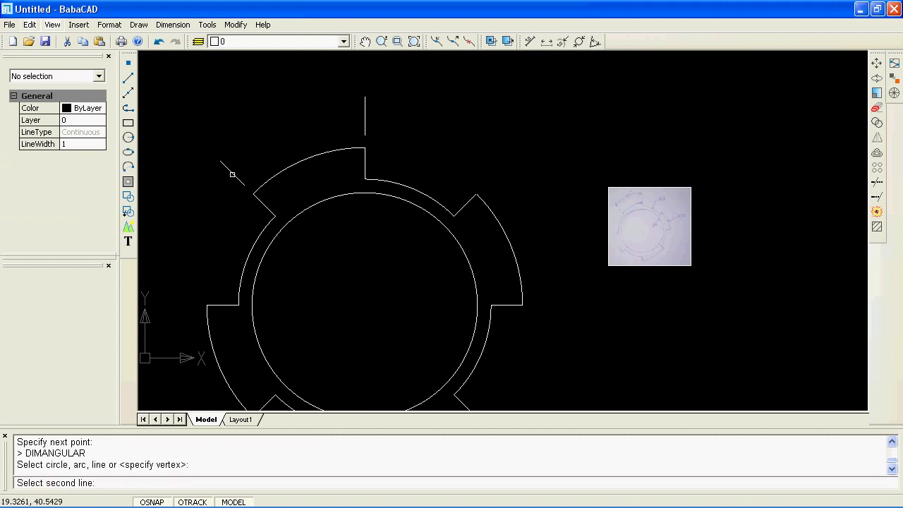
pyautogui.click(365, 109)
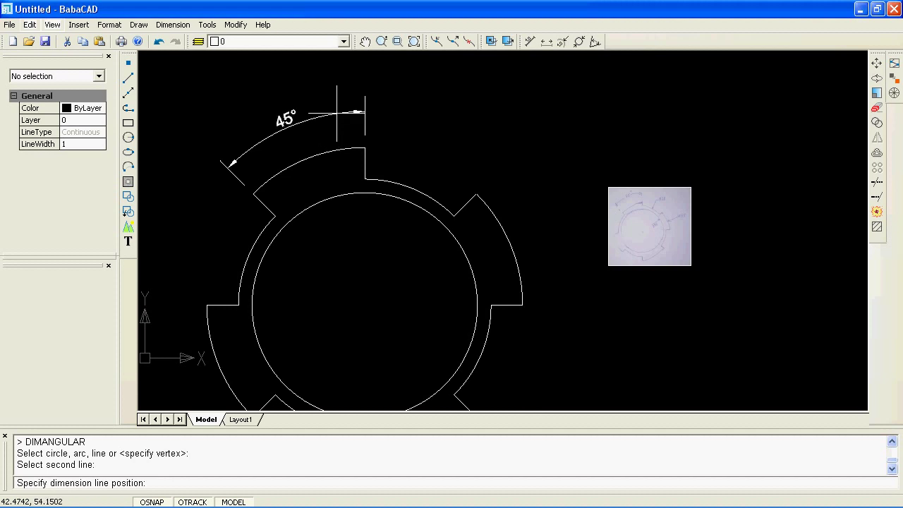
pyautogui.click(338, 121)
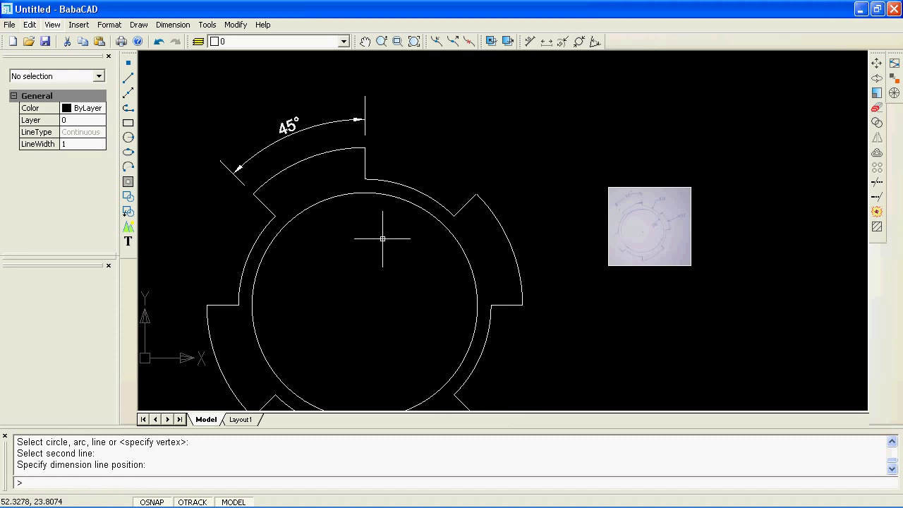
# Dimension the inner circle as R25 and the arc between the teeth as R28.
pyautogui.click(568, 50)
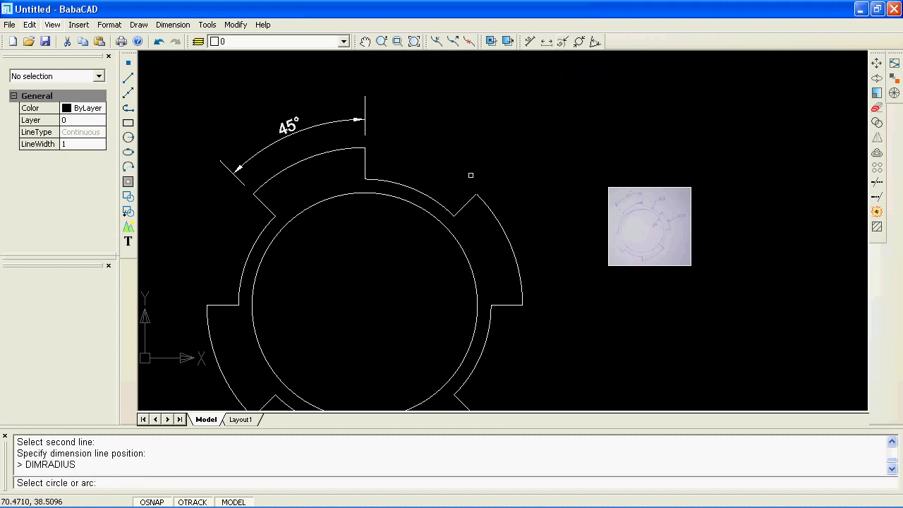
pyautogui.click(385, 196)
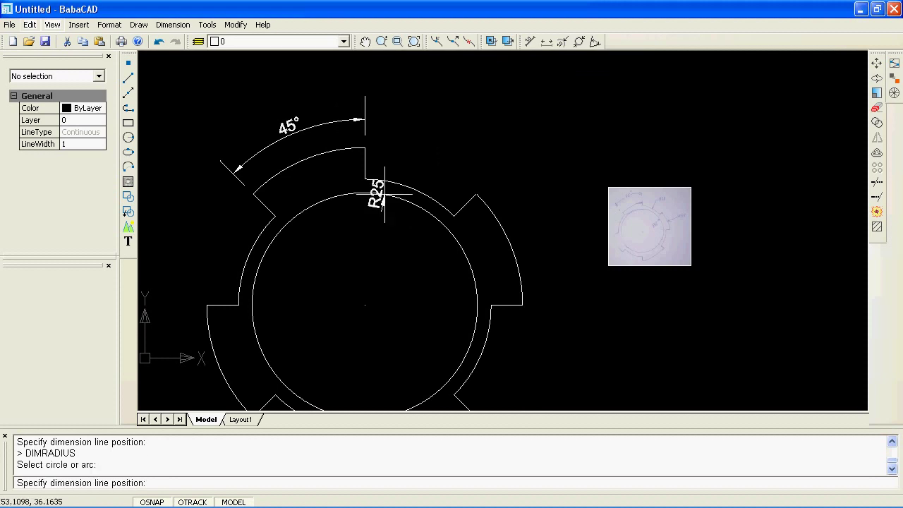
pyautogui.click(379, 239)
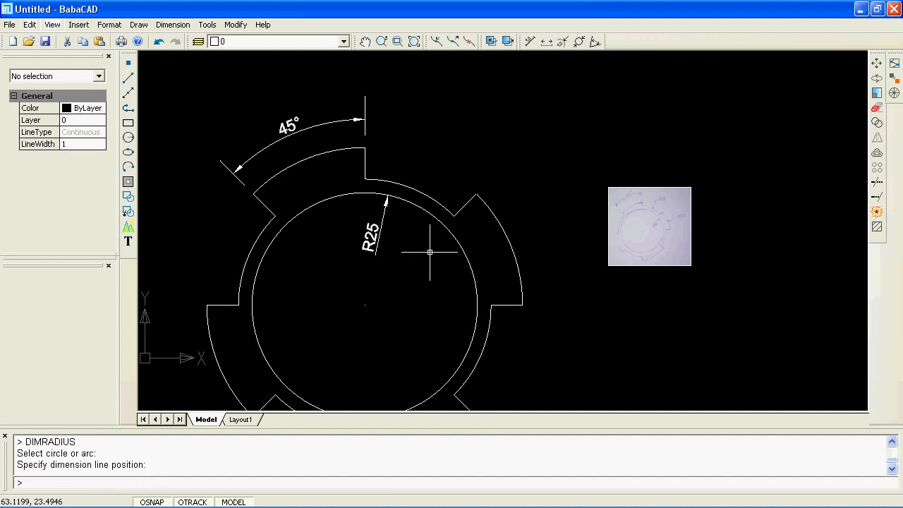
pyautogui.rightClick(421, 241)
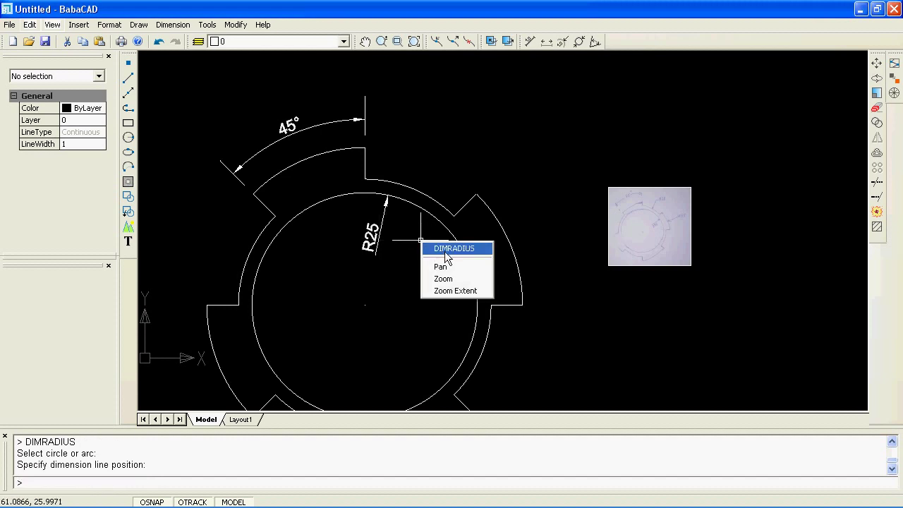
pyautogui.click(445, 251)
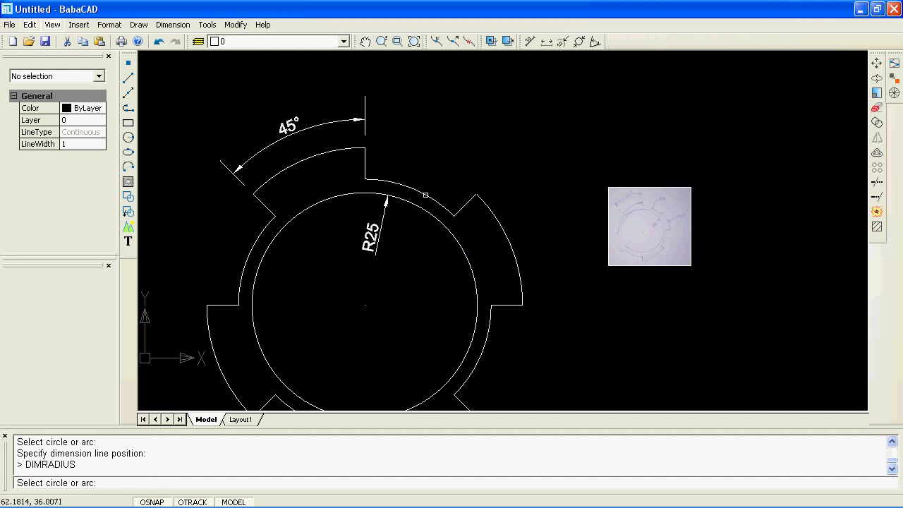
pyautogui.click(426, 194)
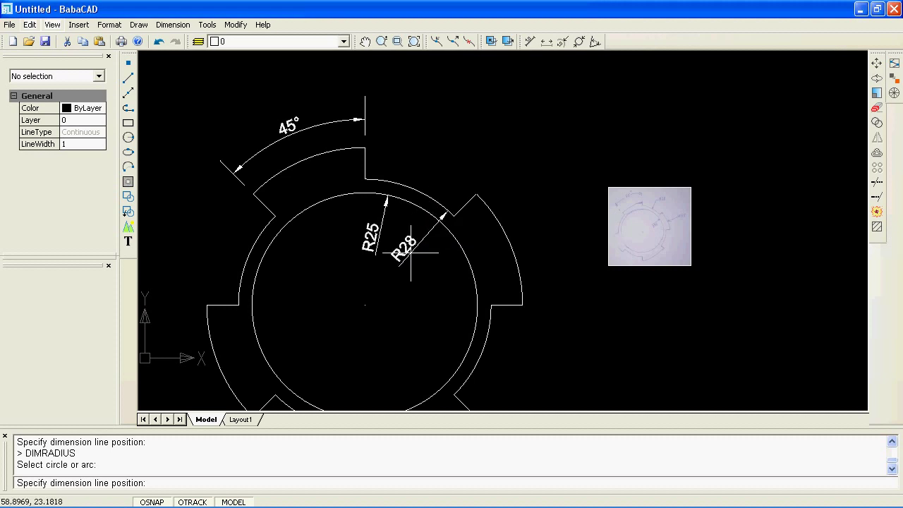
pyautogui.click(452, 175)
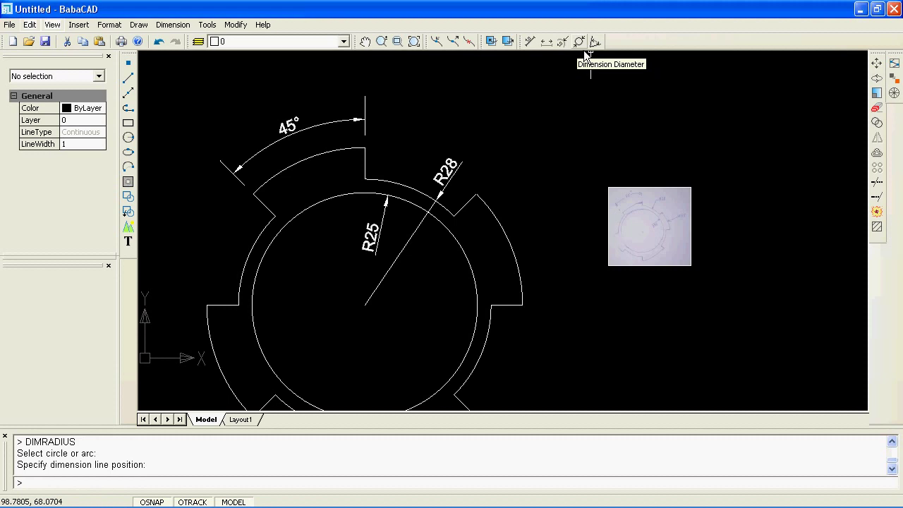
# Add a Ø70 diameter dimension to the outer tooth arc, then delete it.
pyautogui.click(583, 51)
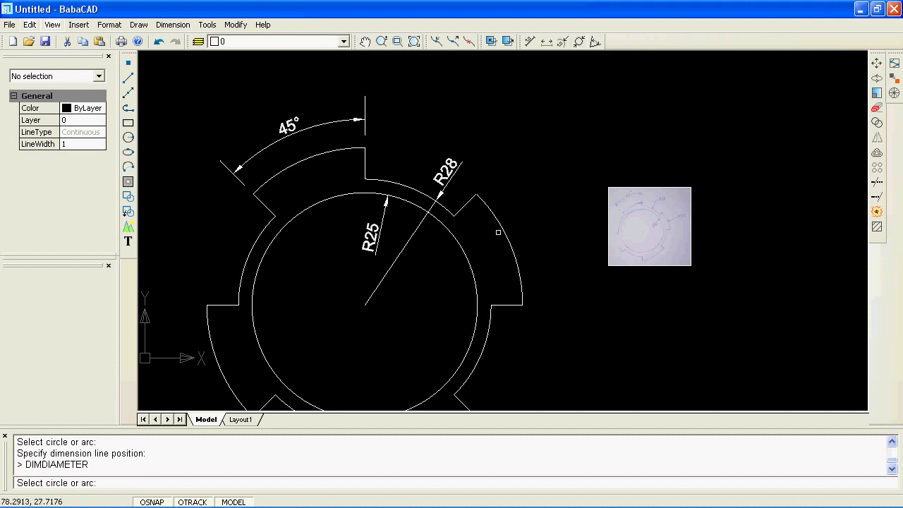
pyautogui.click(503, 233)
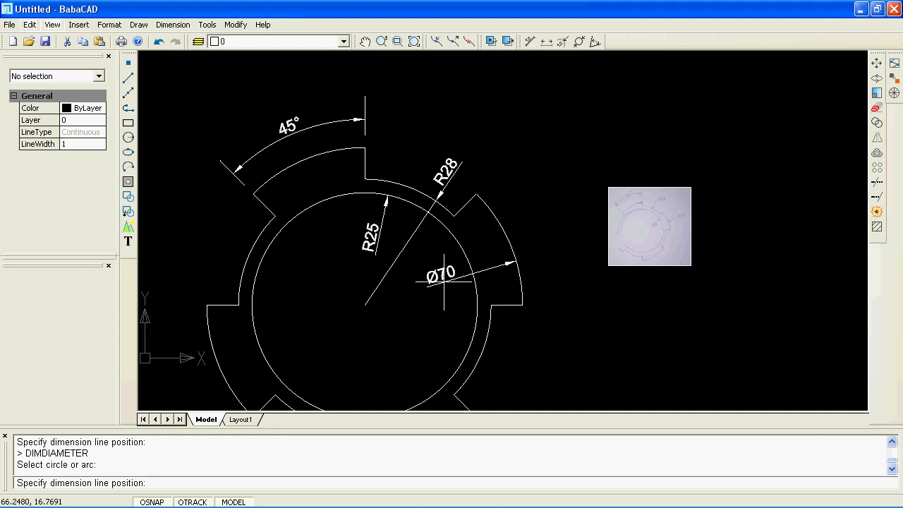
pyautogui.click(444, 280)
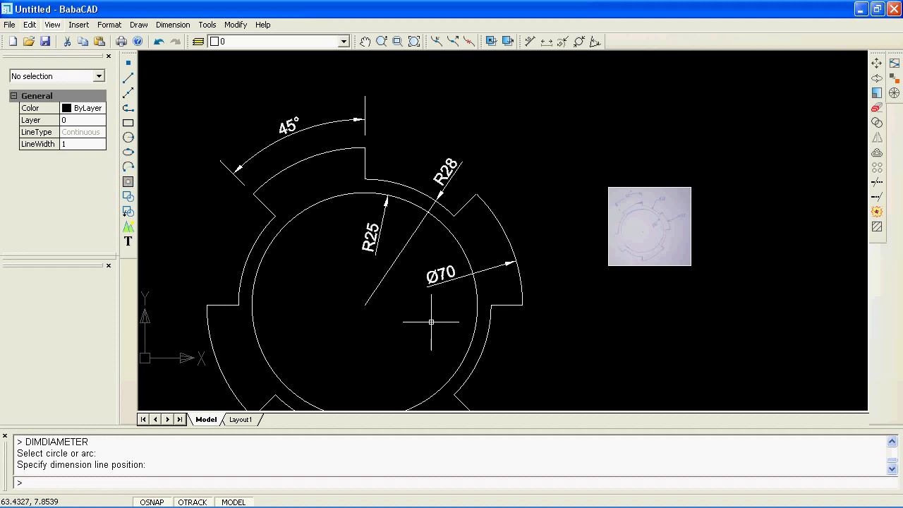
pyautogui.click(496, 267)
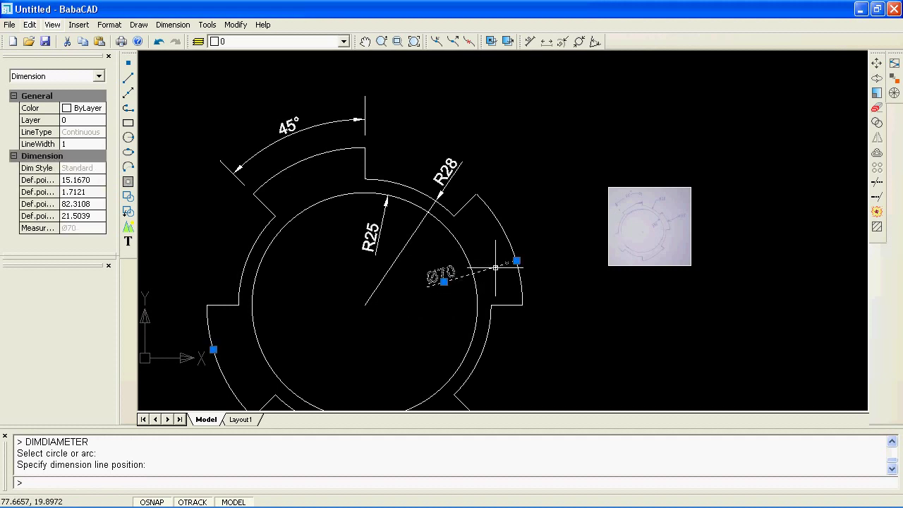
pyautogui.rightClick(496, 266)
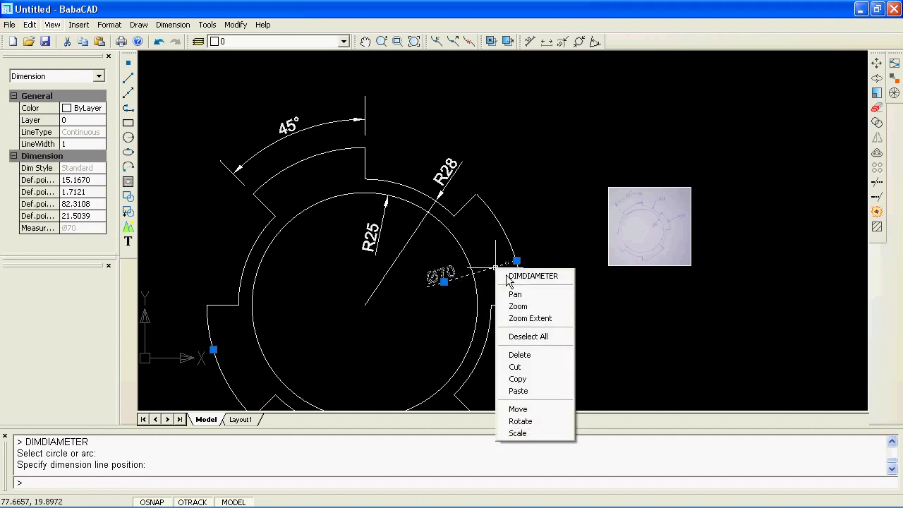
pyautogui.click(529, 364)
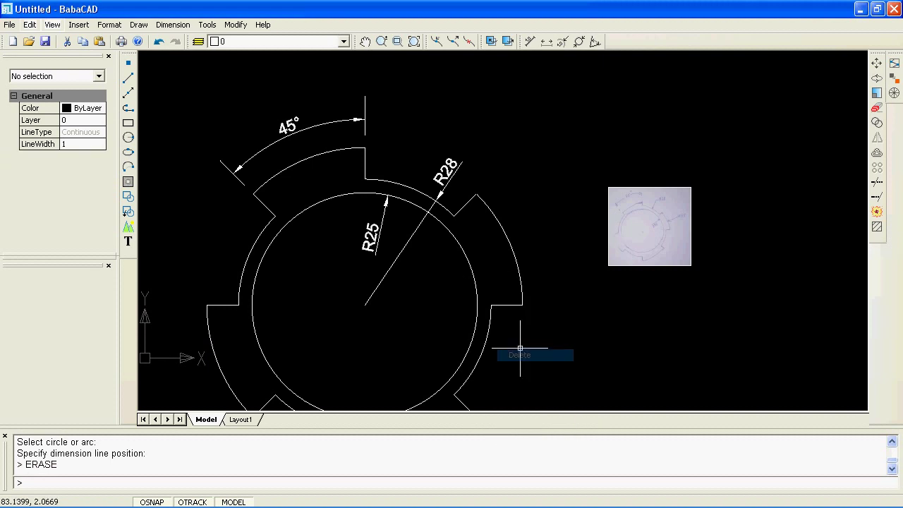
# Dimension the outer tooth arc as radius R35, placed outside the ring.
pyautogui.click(568, 48)
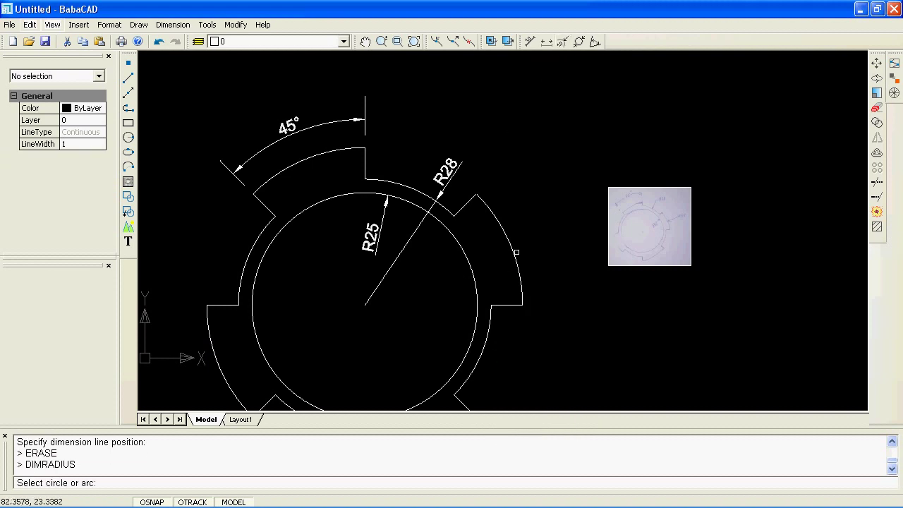
pyautogui.click(514, 255)
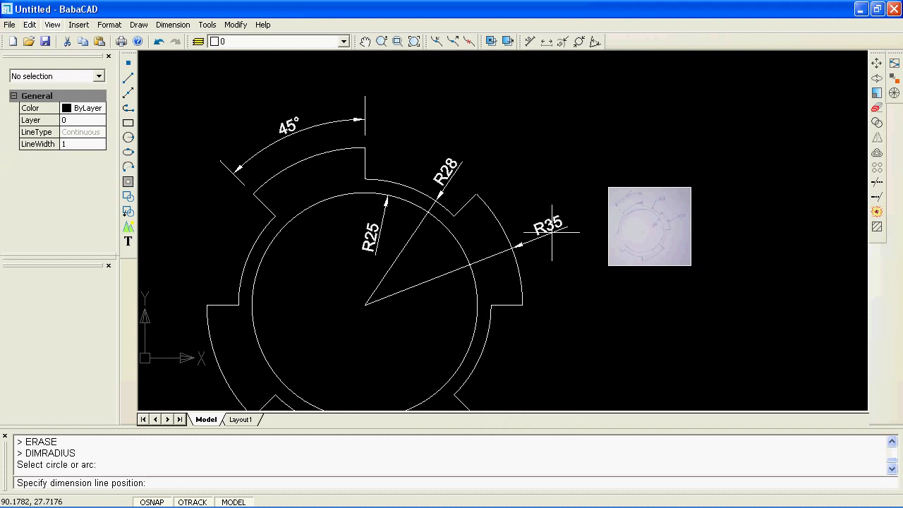
pyautogui.click(551, 232)
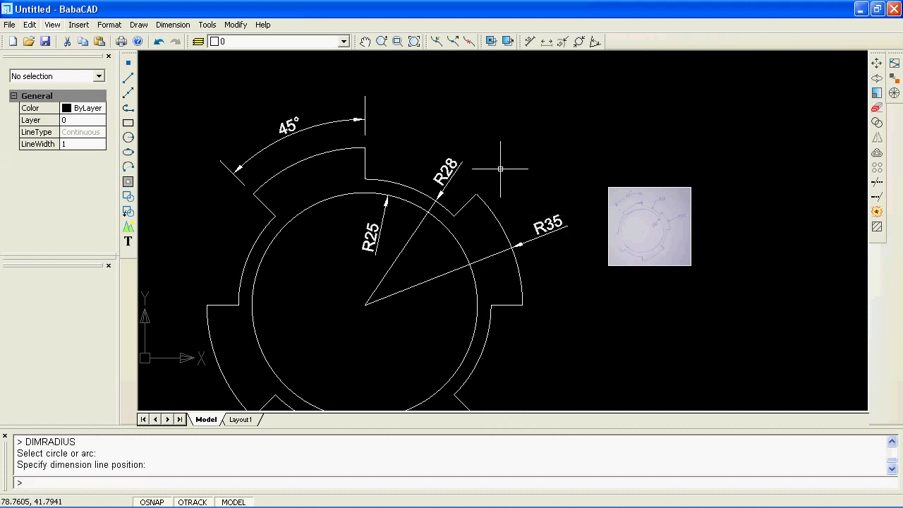
# Zoom and pan until the whole dimensioned ring and the sketch image are both visible.
pyautogui.scroll(-1, 531, 268)
pyautogui.moveTo(504, 272); pyautogui.dragTo(506, 234, button='middle')
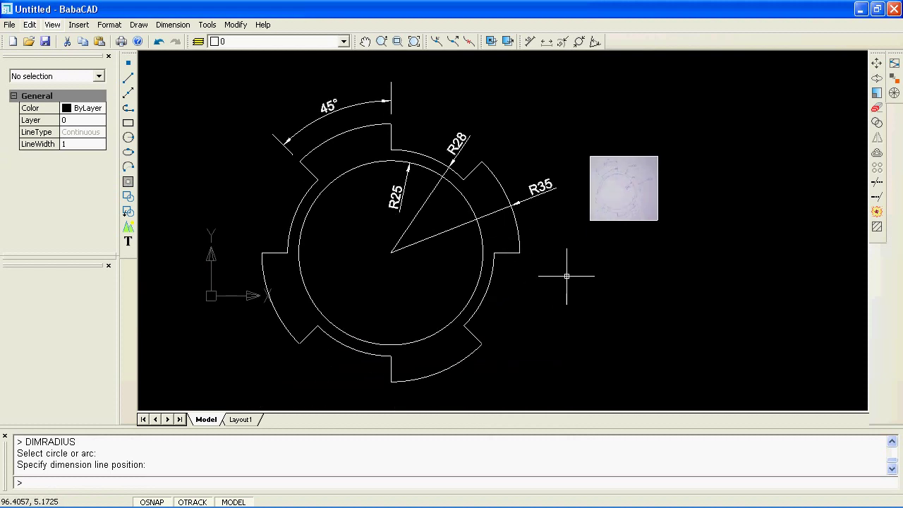
pyautogui.scroll(1, 605, 211)
pyautogui.scroll(1, 611, 170)
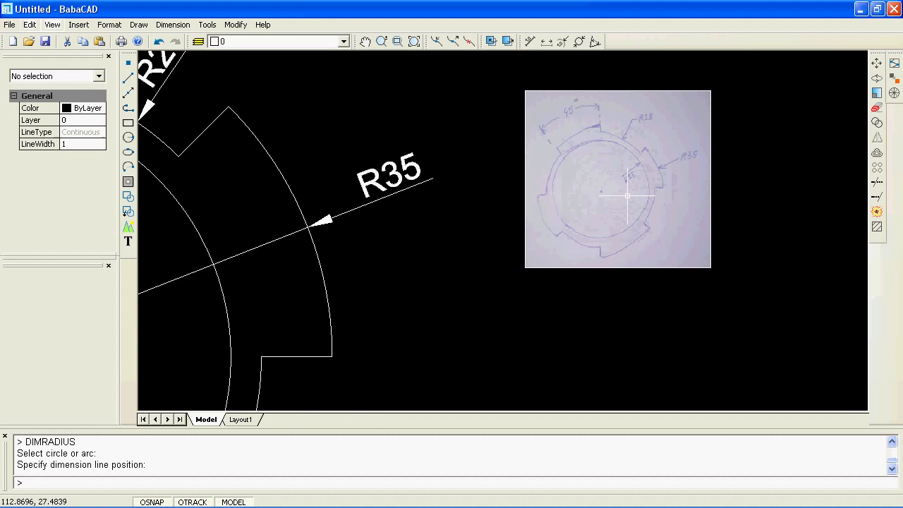
pyautogui.scroll(1, 611, 162)
pyautogui.moveTo(641, 211); pyautogui.dragTo(627, 243, button='middle')
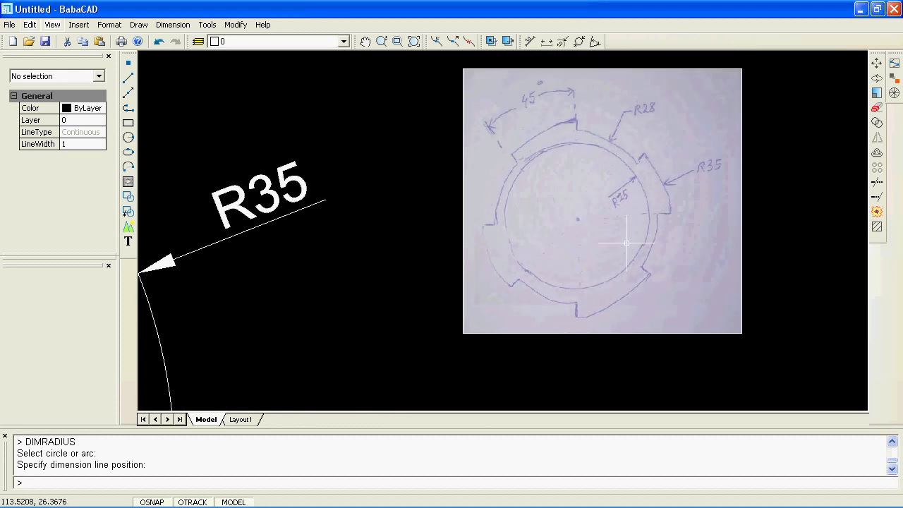
pyautogui.scroll(-1, 627, 243)
pyautogui.scroll(-1, 611, 242)
pyautogui.scroll(-1, 614, 246)
pyautogui.scroll(-1, 600, 236)
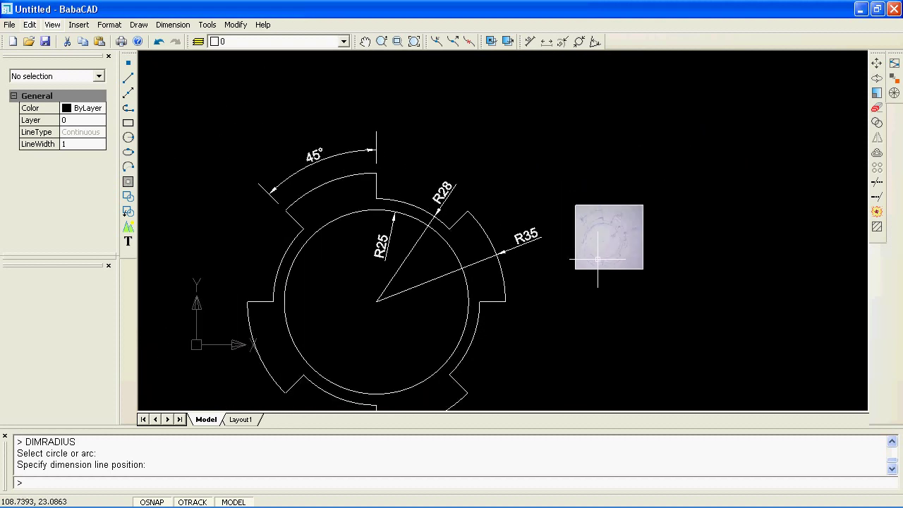
pyautogui.moveTo(598, 260); pyautogui.dragTo(578, 222, button='middle')
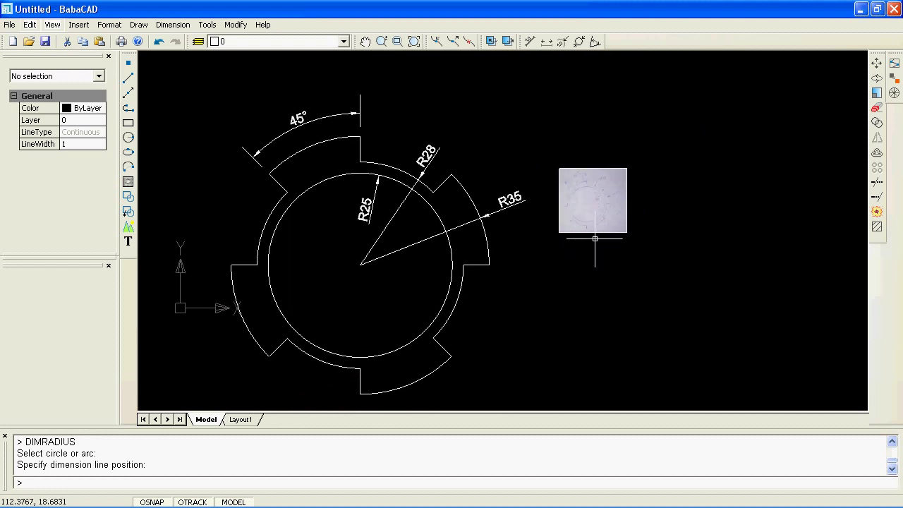
# Delete the old reference sketch image from the drawing.
pyautogui.click(594, 232)
pyautogui.rightClick(594, 233)
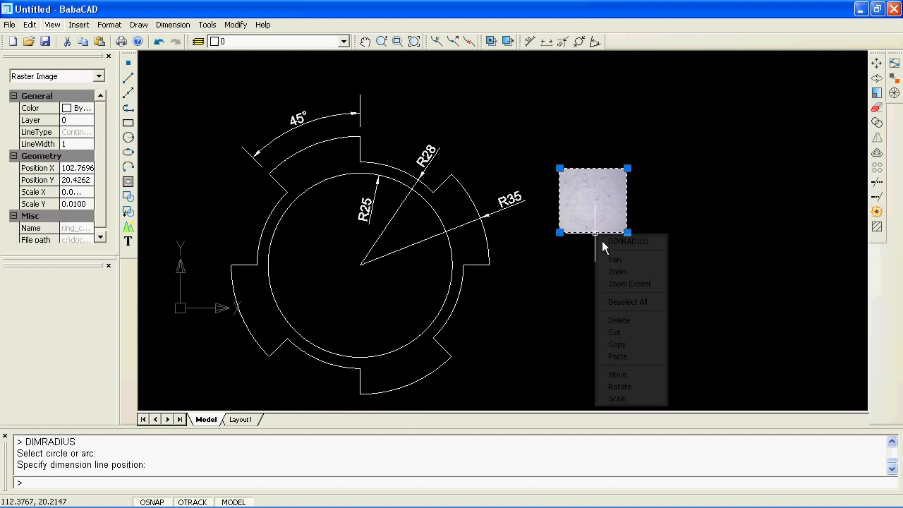
pyautogui.click(641, 330)
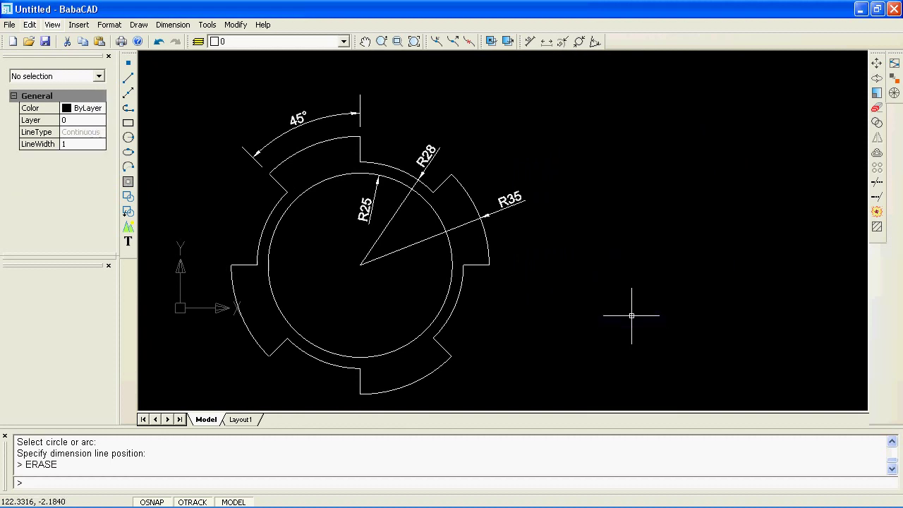
# Choose ring_complex1c.jpg from the Desktop for a new raster image insertion.
pyautogui.scroll(-1, 156, 201)
pyautogui.click(136, 232)
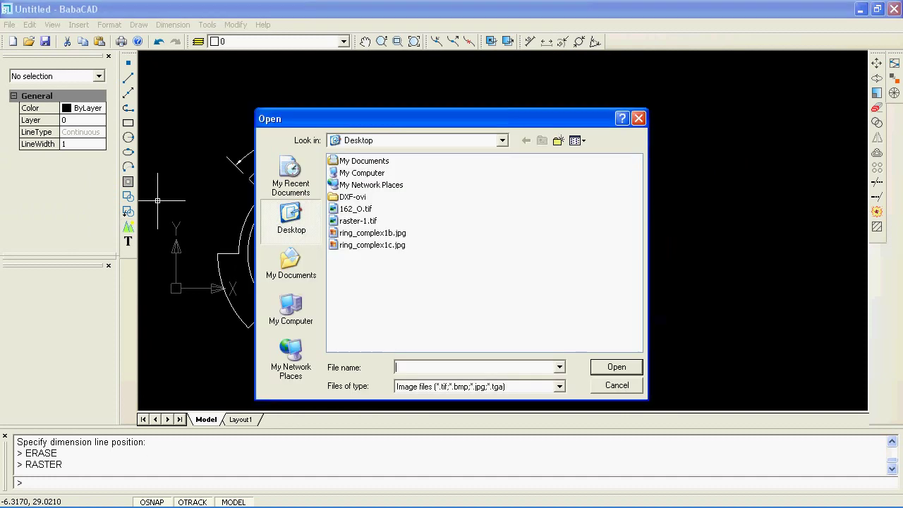
pyautogui.doubleClick(384, 253)
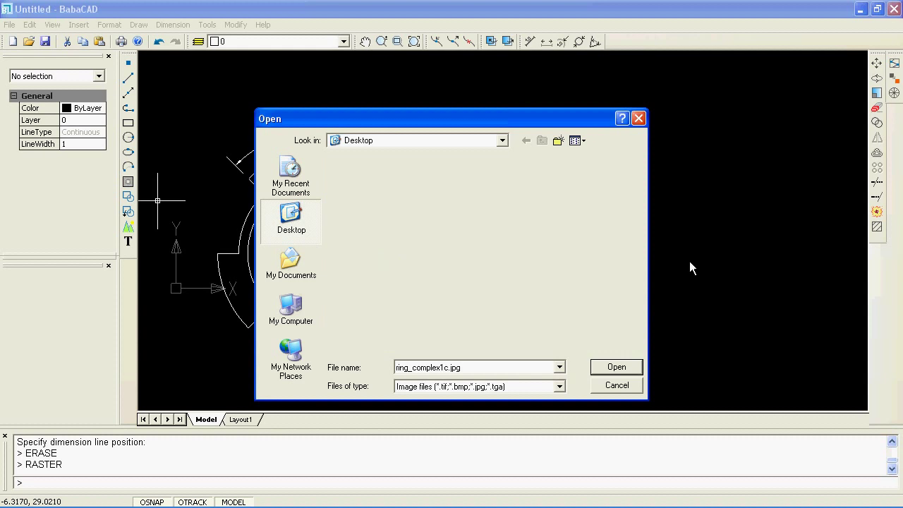
pyautogui.press('Return')
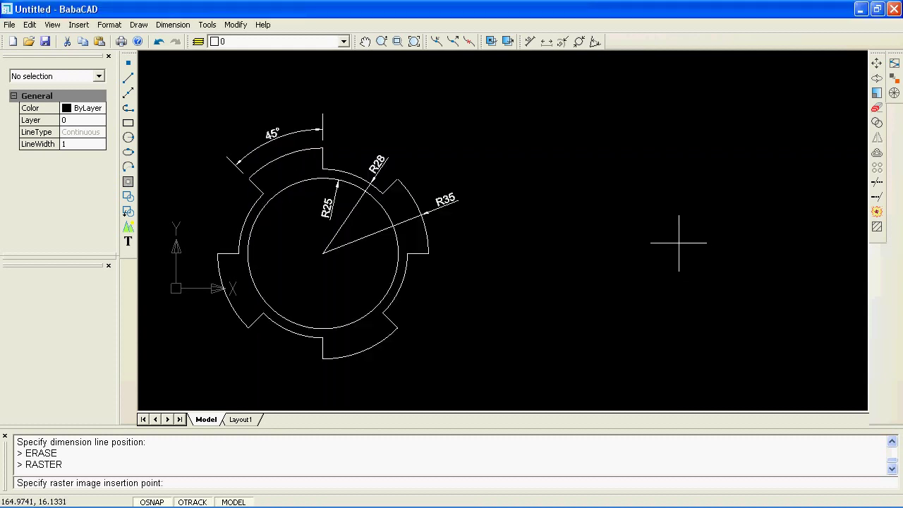
# Place ring_complex1c.jpg above and right of the ring at scale factor 0.02.
pyautogui.moveTo(417, 127); pyautogui.dragTo(430, 204, button='middle')
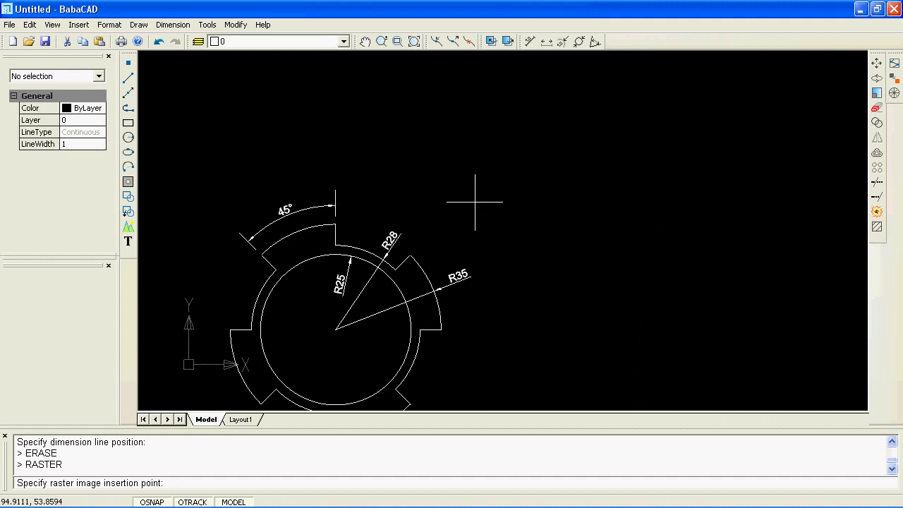
pyautogui.click(441, 244)
pyautogui.write('0.')
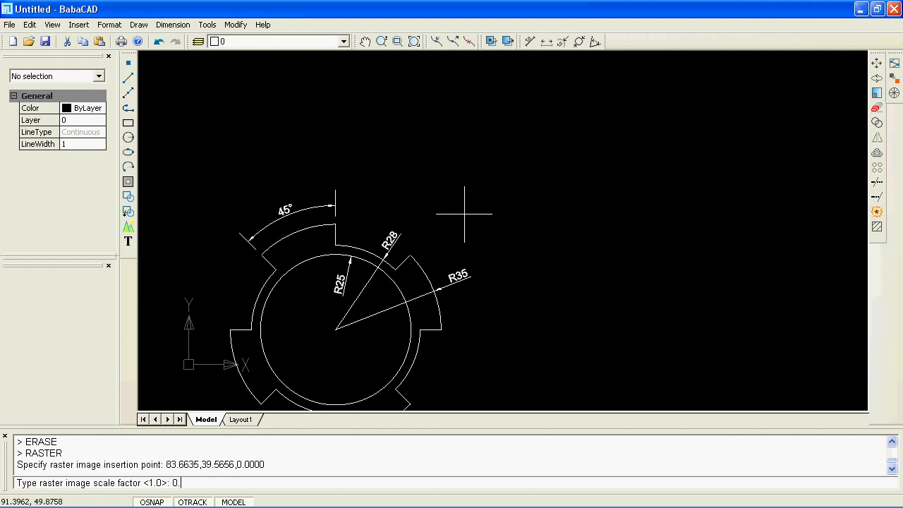
pyautogui.write('02')
pyautogui.press('Return')
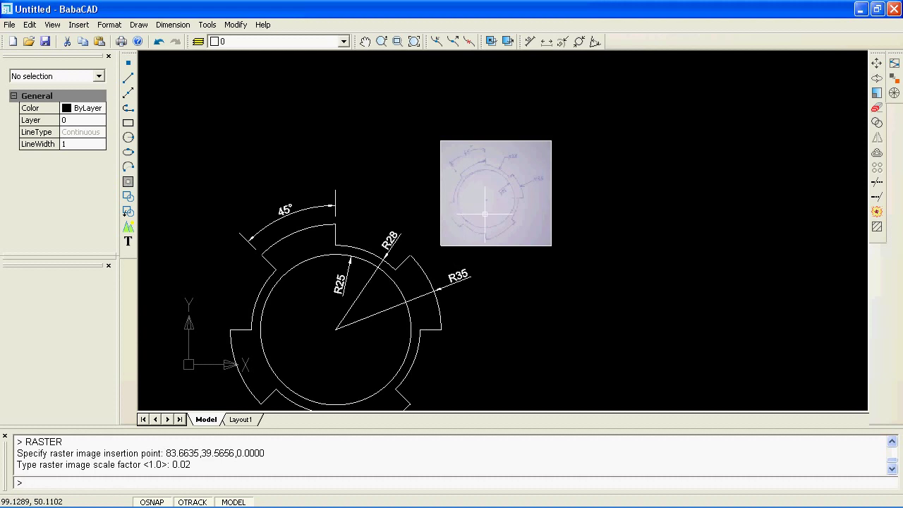
# Reframe the view around the ring and image, then switch to the Layout1 sheet.
pyautogui.scroll(1, 413, 260)
pyautogui.scroll(1, 413, 259)
pyautogui.moveTo(453, 265); pyautogui.dragTo(499, 240, button='middle')
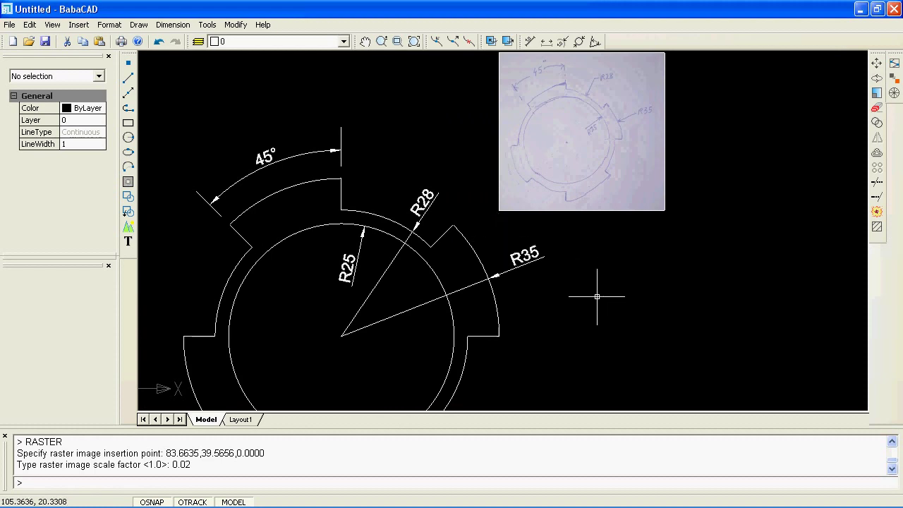
pyautogui.moveTo(546, 322)
pyautogui.mouseDown(button='middle')
pyautogui.moveTo(563, 240)
pyautogui.moveTo(540, 325)
pyautogui.moveTo(596, 237)
pyautogui.moveTo(508, 278)
pyautogui.mouseUp(button='middle')
pyautogui.scroll(-1, 596, 236)
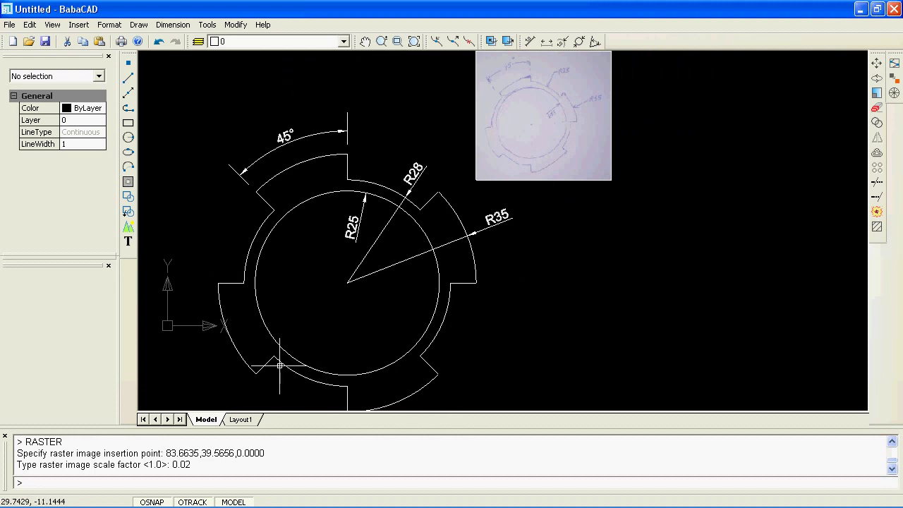
pyautogui.click(247, 423)
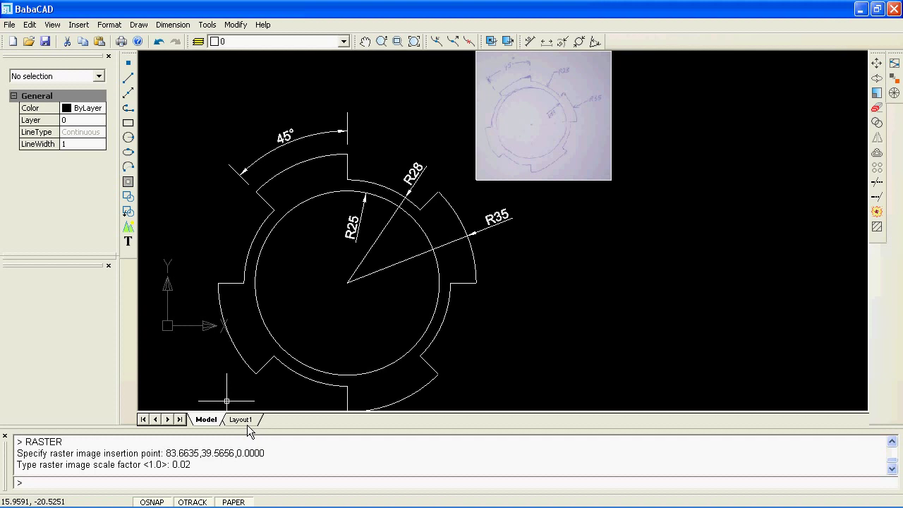
# On Layout1, work inside the viewport and centre the ring and image in it.
pyautogui.click(247, 424)
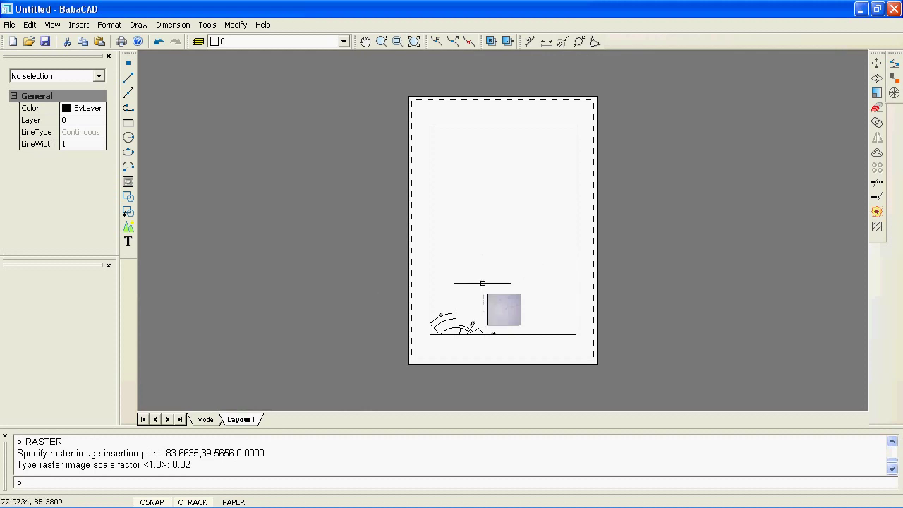
pyautogui.moveTo(479, 267); pyautogui.dragTo(452, 268, button='middle')
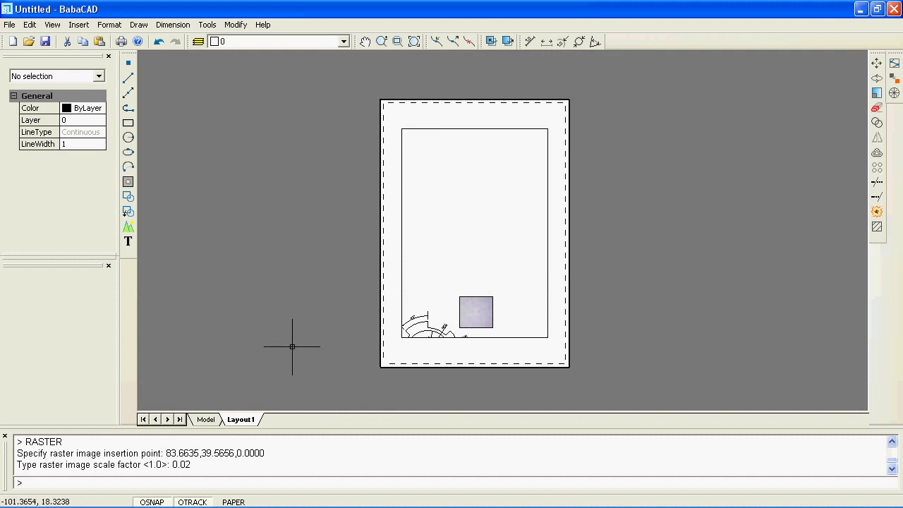
pyautogui.click(235, 502)
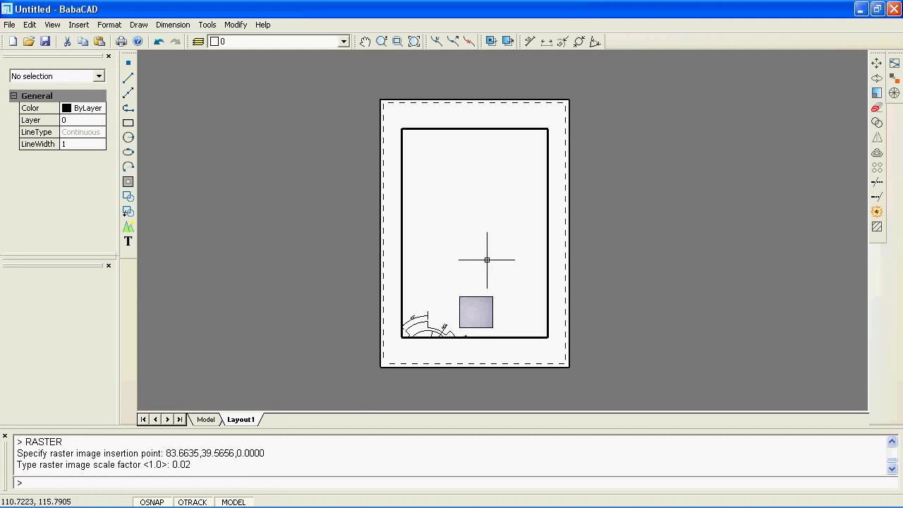
pyautogui.scroll(1, 451, 261)
pyautogui.moveTo(454, 262); pyautogui.dragTo(500, 181, button='middle')
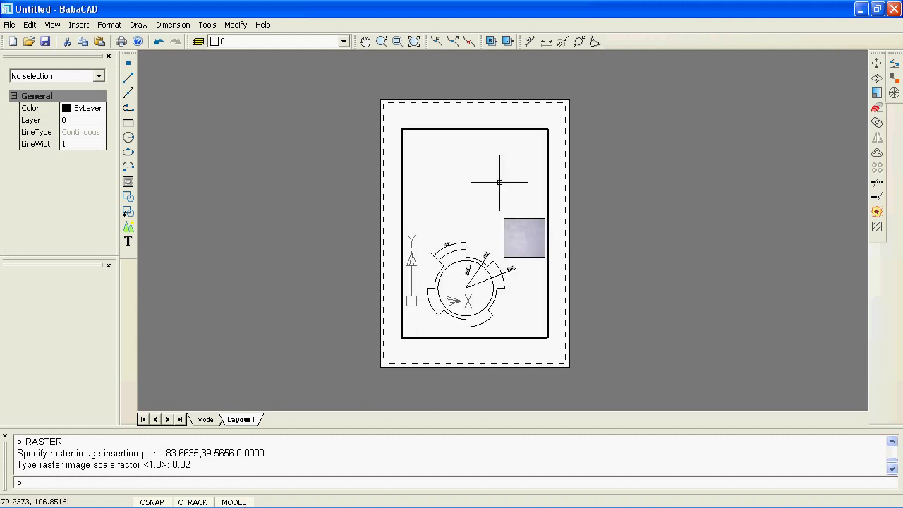
pyautogui.moveTo(477, 264); pyautogui.dragTo(466, 240, button='middle')
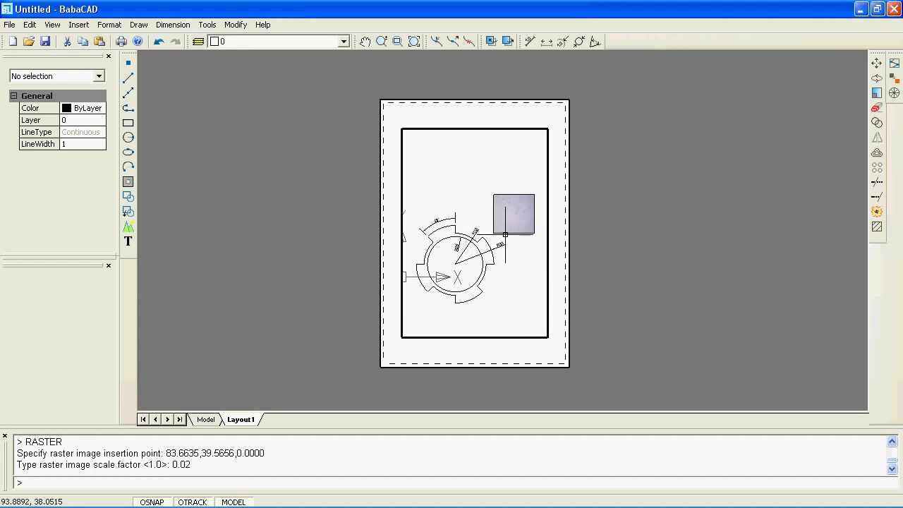
# Move the sketch image to the ring's upper right, fine-tune the framing, and return to paper space.
pyautogui.click(505, 234)
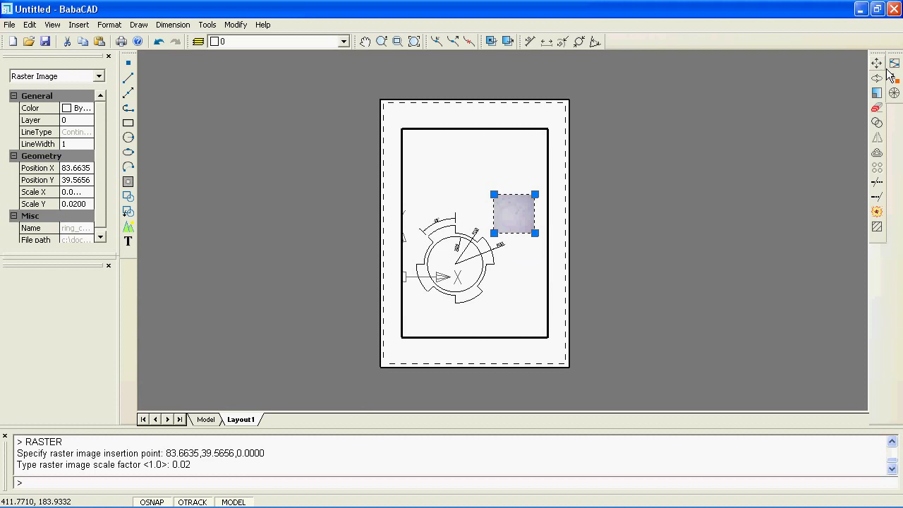
pyautogui.click(876, 64)
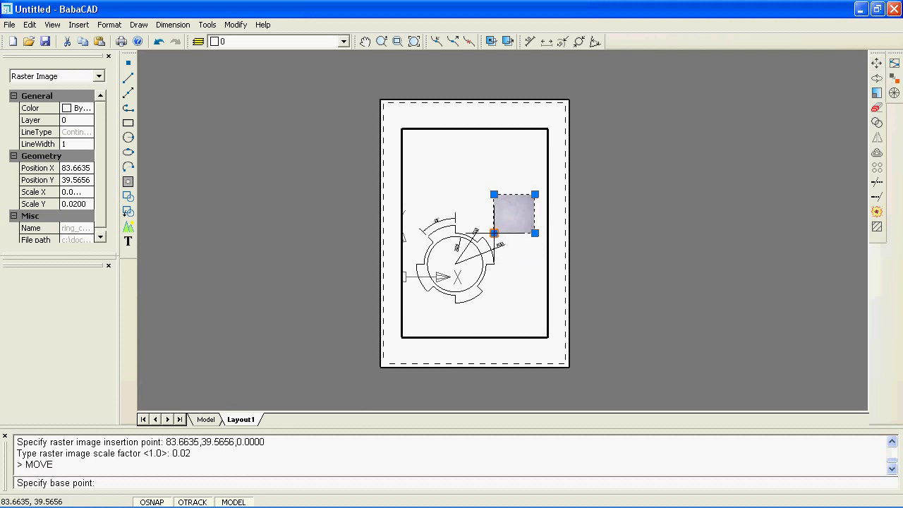
pyautogui.click(494, 232)
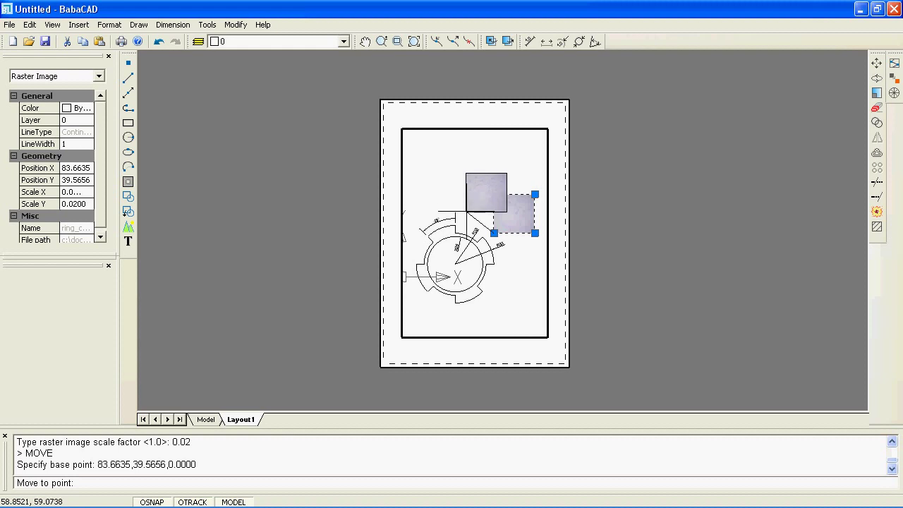
pyautogui.click(494, 233)
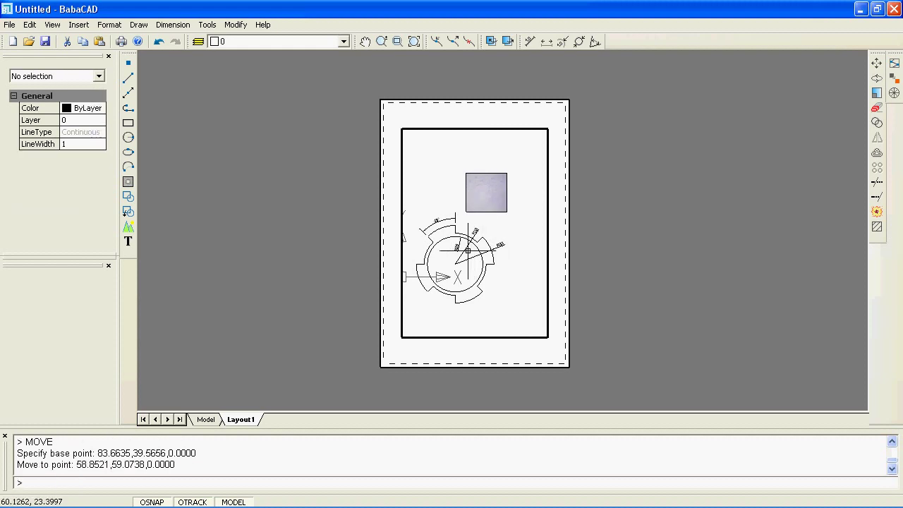
pyautogui.moveTo(463, 254); pyautogui.dragTo(475, 259, button='middle')
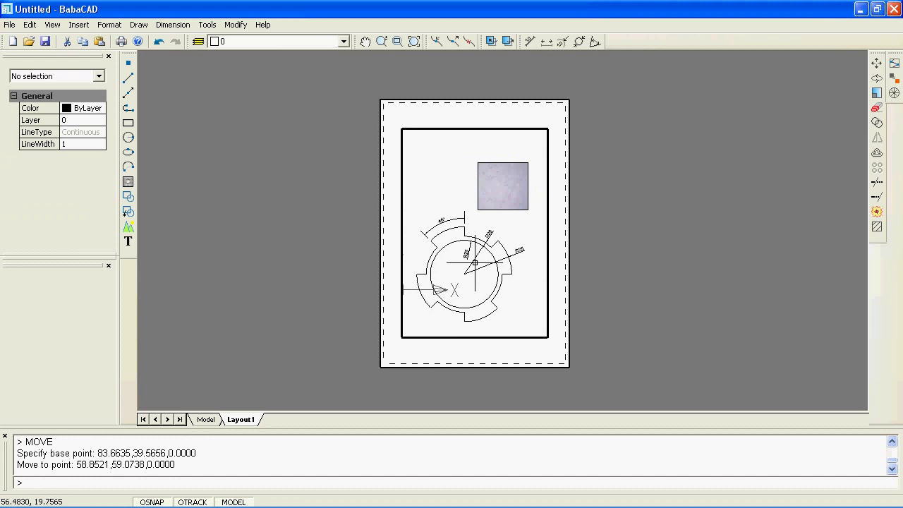
pyautogui.scroll(1, 480, 263)
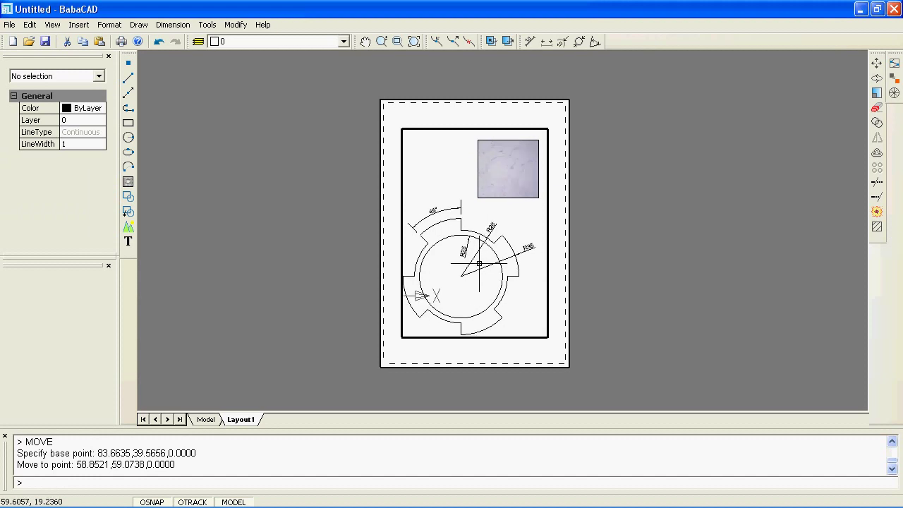
pyautogui.moveTo(479, 264); pyautogui.dragTo(484, 259, button='middle')
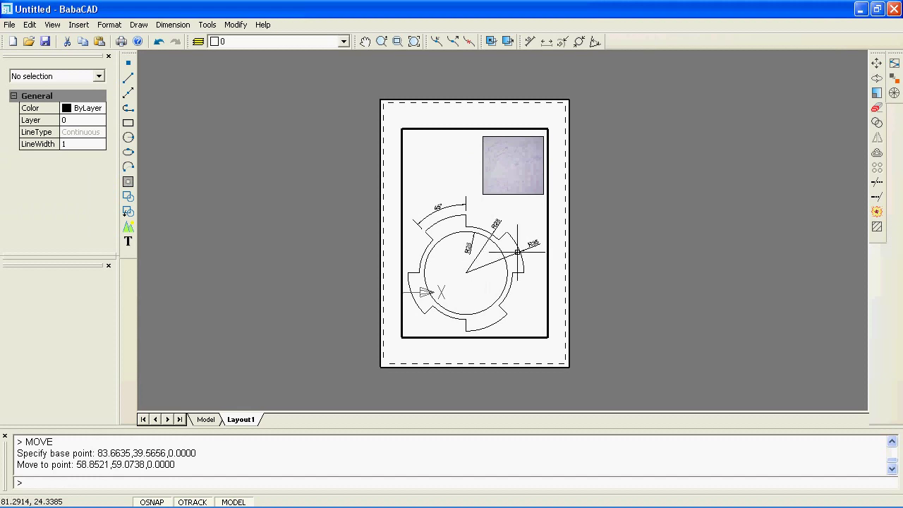
pyautogui.doubleClick(566, 244)
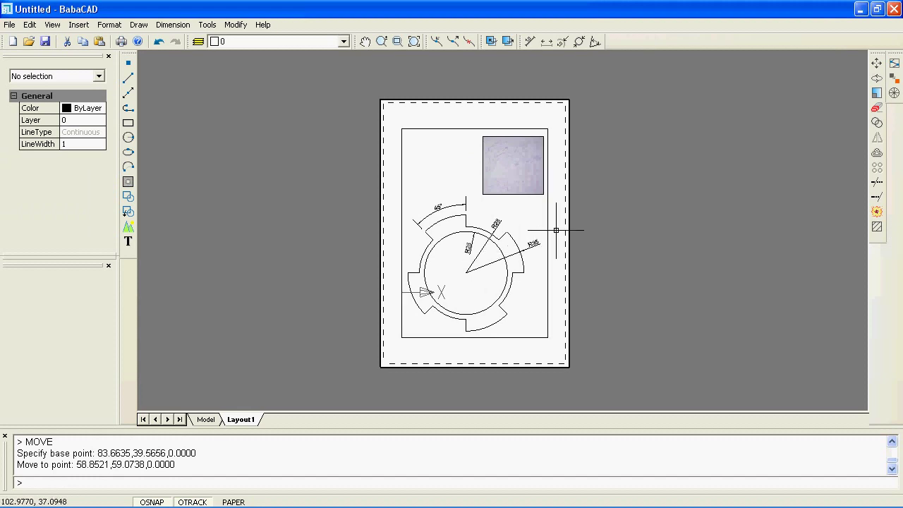
pyautogui.scroll(1, 484, 222)
# Change Layout1's plot scale from 0.5453 to 0.5.
pyautogui.moveTo(484, 222); pyautogui.dragTo(445, 215, button='middle')
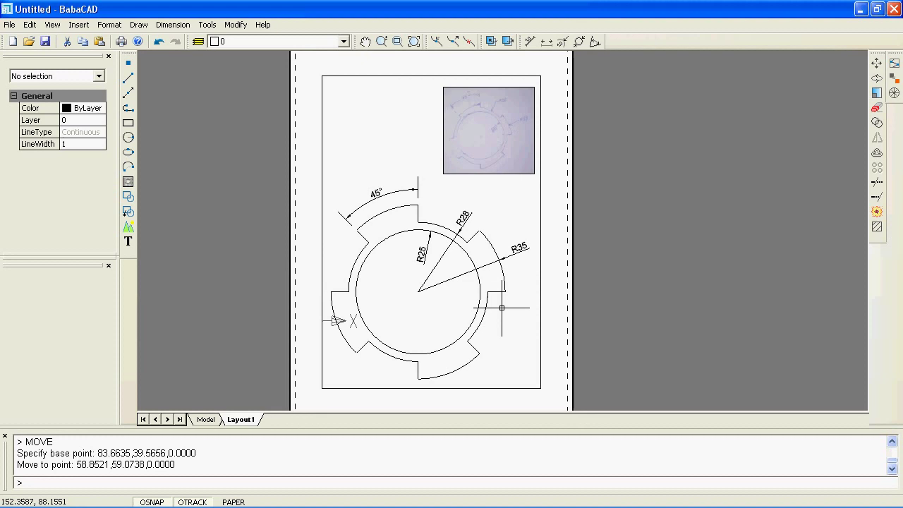
pyautogui.rightClick(244, 420)
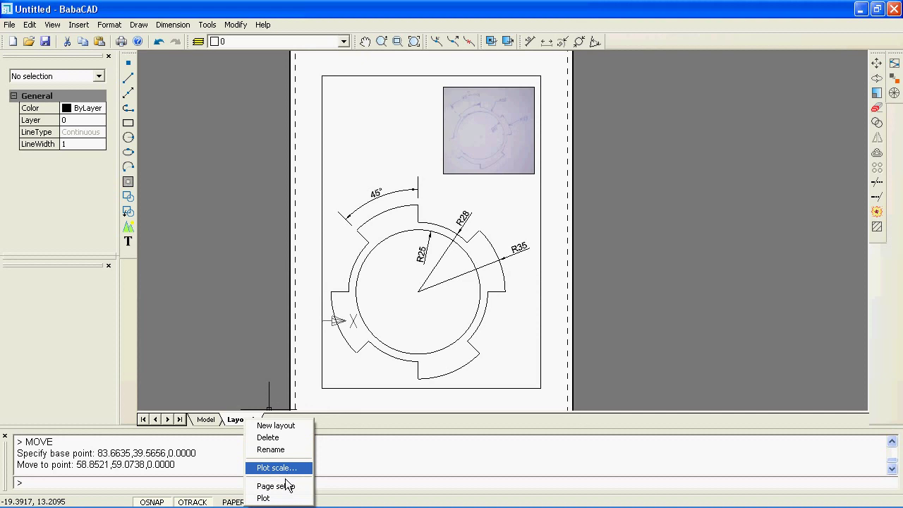
pyautogui.click(311, 472)
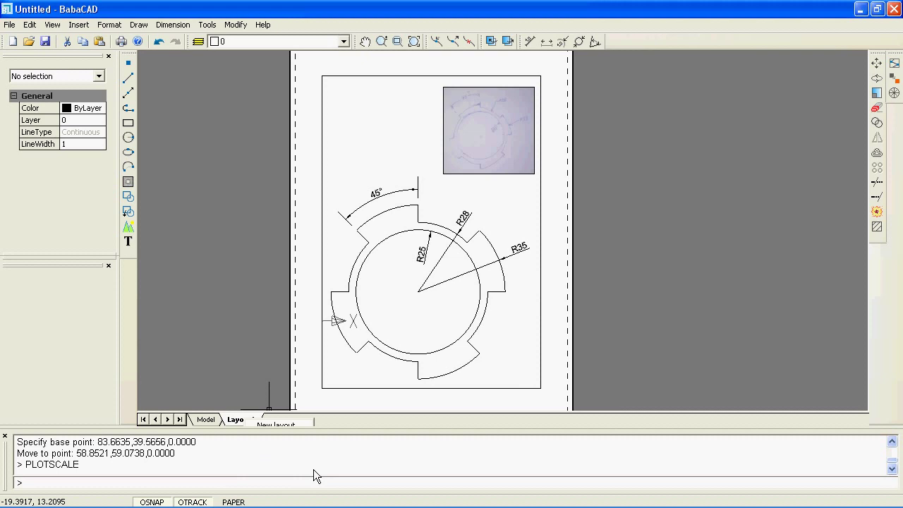
pyautogui.press('Return')
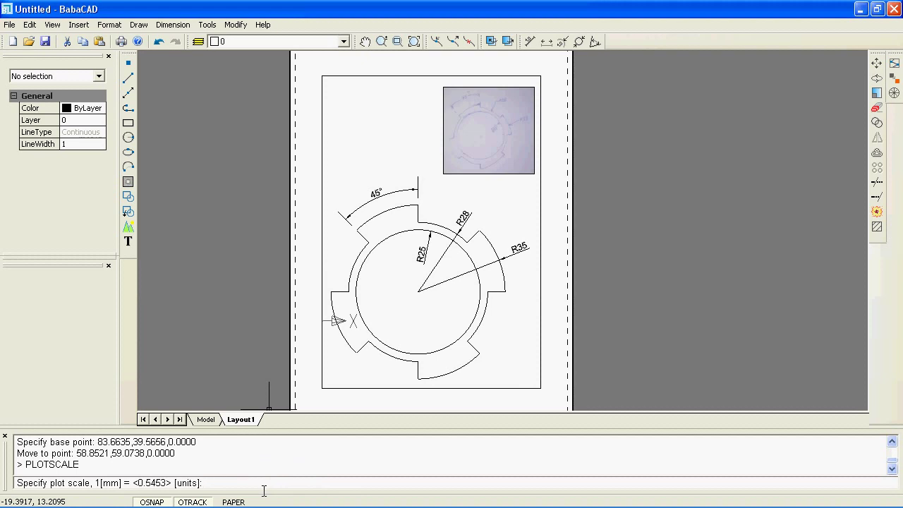
pyautogui.write('0.5')
pyautogui.press('Return')
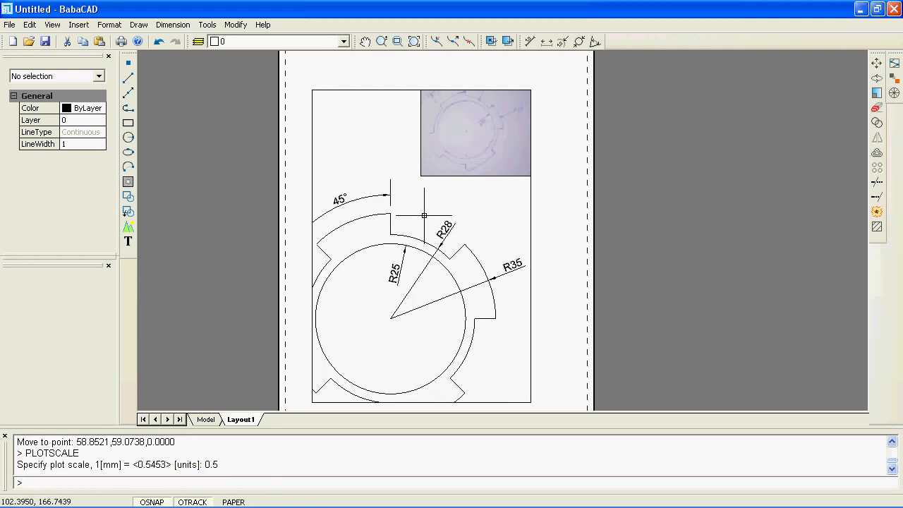
# Widen the Layout1 viewport to the left and right using its corner grips.
pyautogui.click(531, 199)
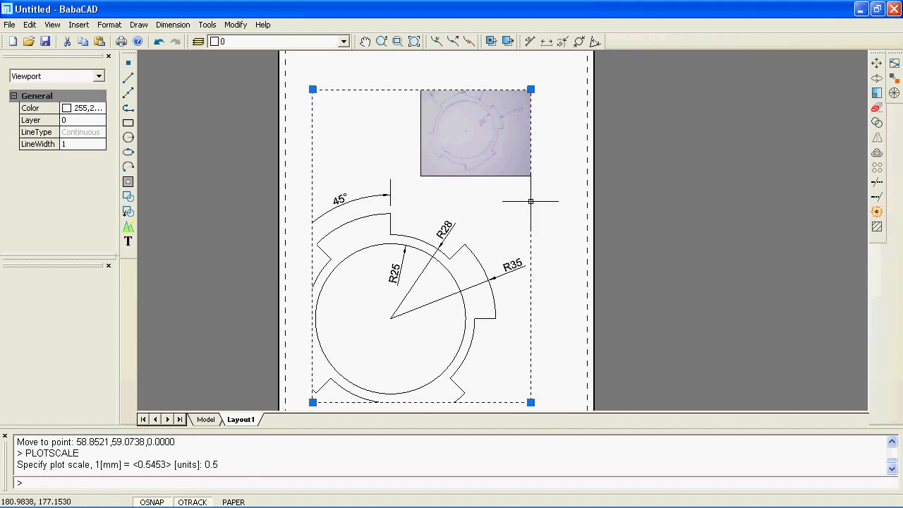
pyautogui.click(563, 62)
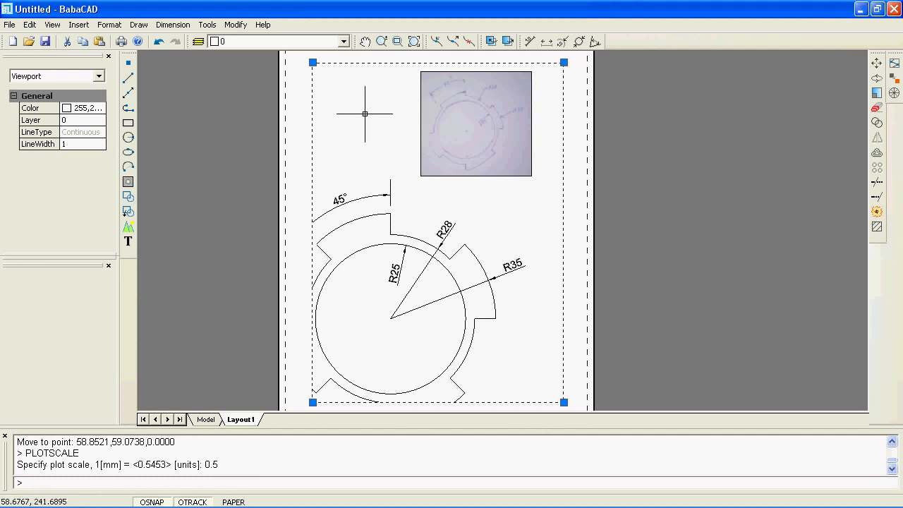
pyautogui.click(313, 63)
pyautogui.click(297, 62)
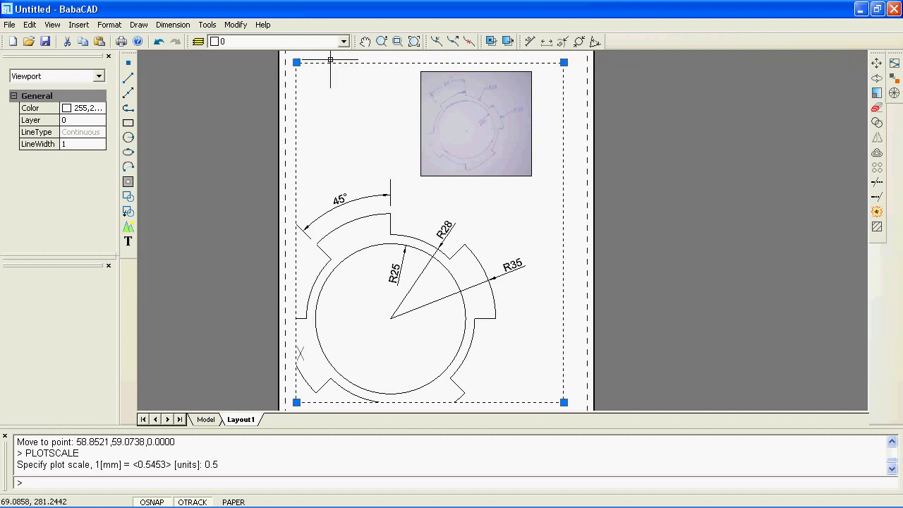
pyautogui.click(564, 62)
pyautogui.click(577, 62)
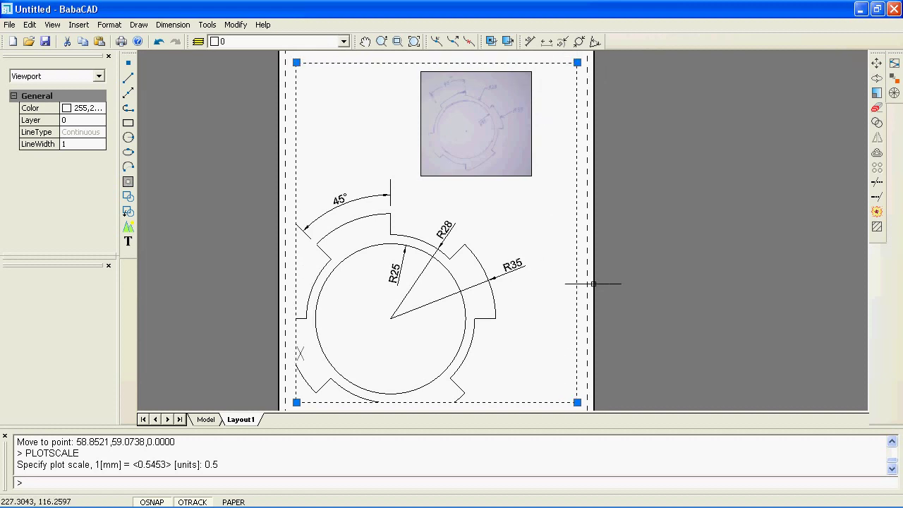
pyautogui.scroll(-1, 550, 287)
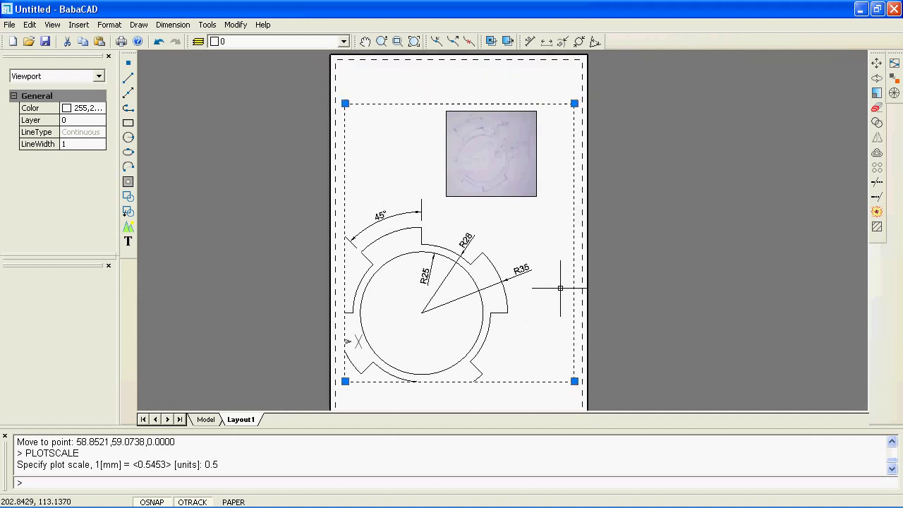
# Raise the viewport's top and lower its bottom edge, then enter the viewport's model space.
pyautogui.click(345, 103)
pyautogui.click(345, 90)
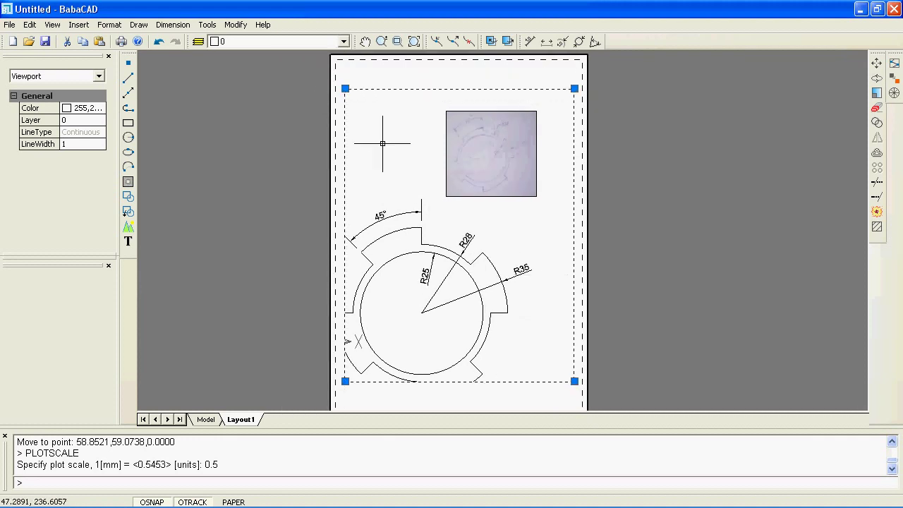
pyautogui.moveTo(427, 287); pyautogui.dragTo(439, 223, button='middle')
pyautogui.click(357, 317)
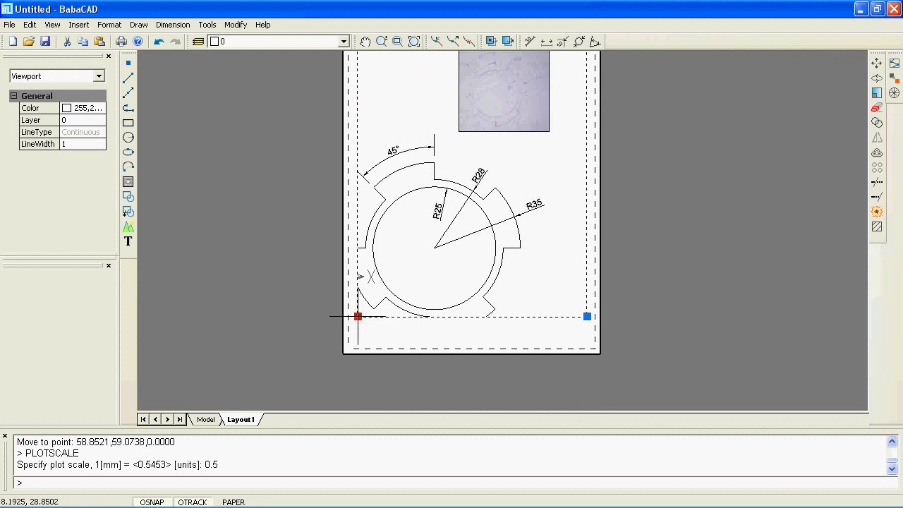
pyautogui.click(357, 338)
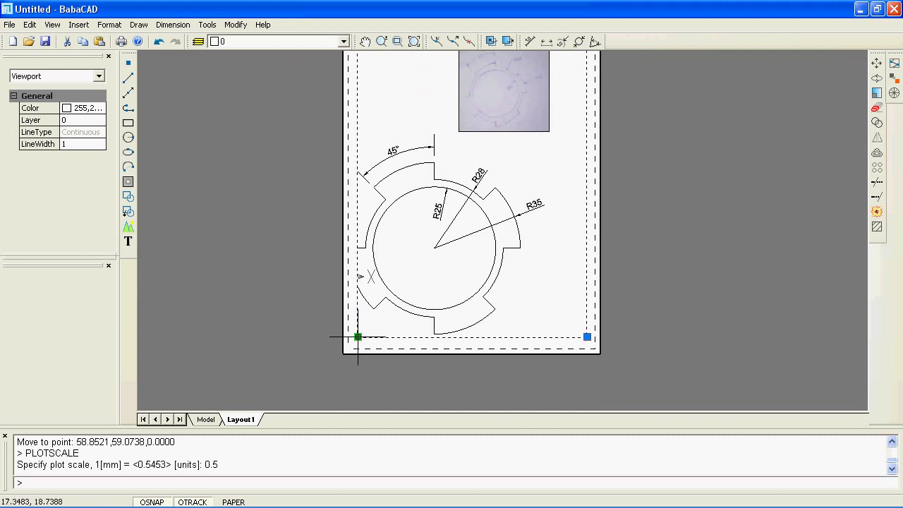
pyautogui.moveTo(518, 204); pyautogui.dragTo(497, 250, button='middle')
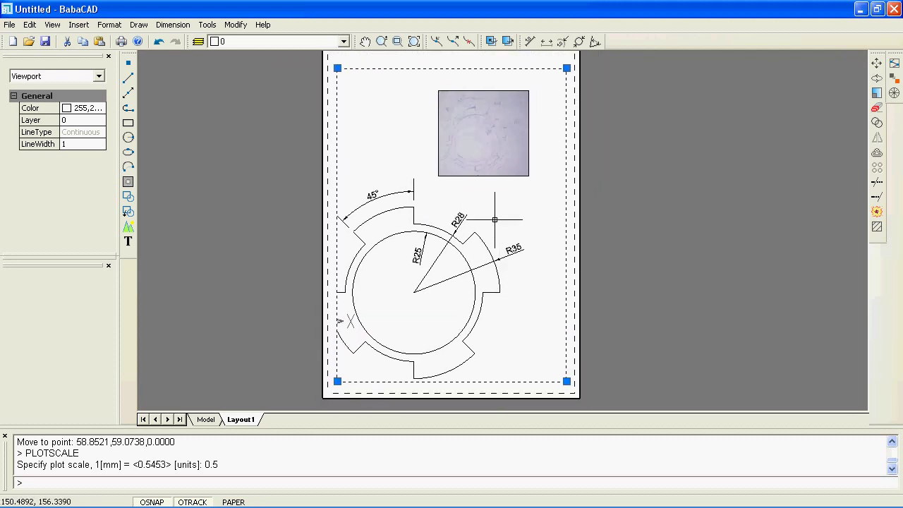
pyautogui.doubleClick(384, 148)
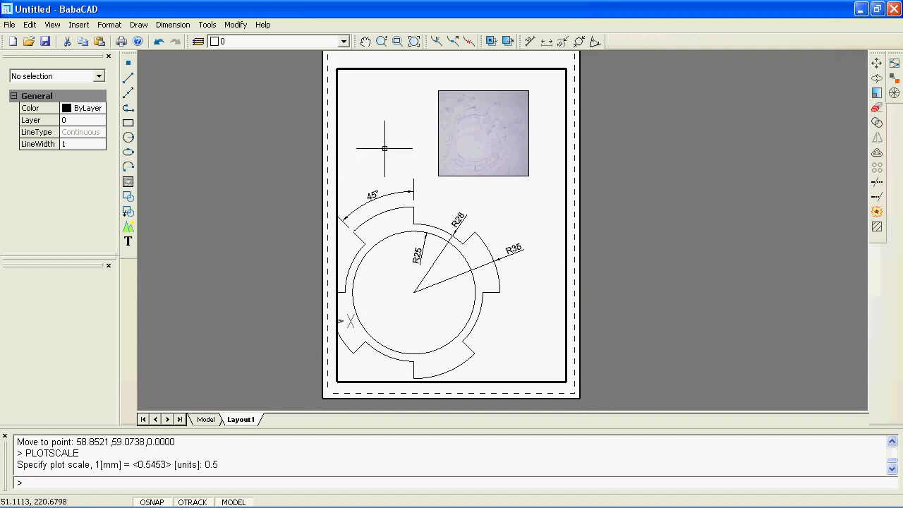
# Pan the ring drawing slightly right and up inside the Layout1 viewport.
pyautogui.click(366, 44)
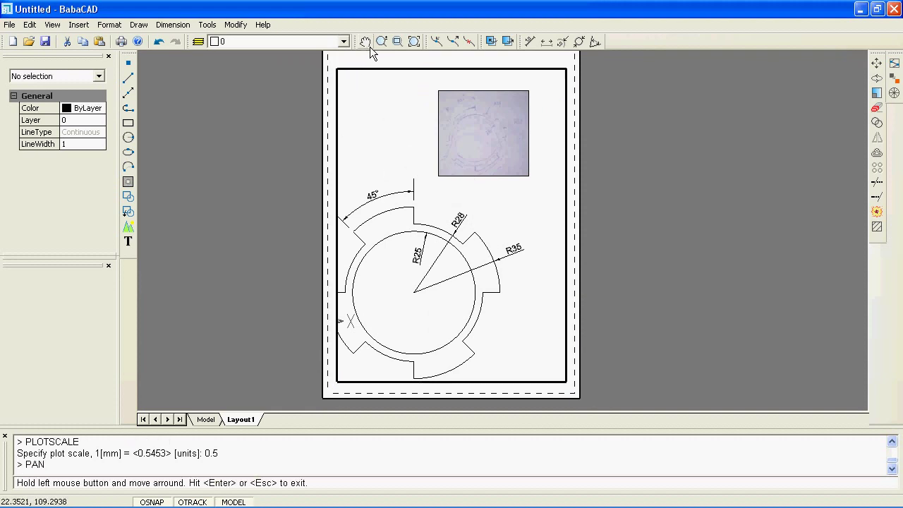
pyautogui.moveTo(475, 214); pyautogui.dragTo(495, 202)
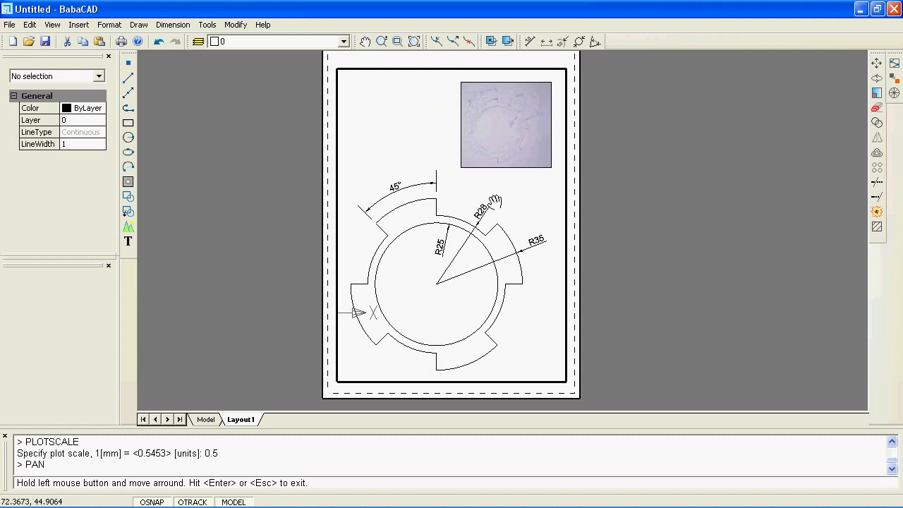
pyautogui.rightClick(412, 167)
pyautogui.click(428, 177)
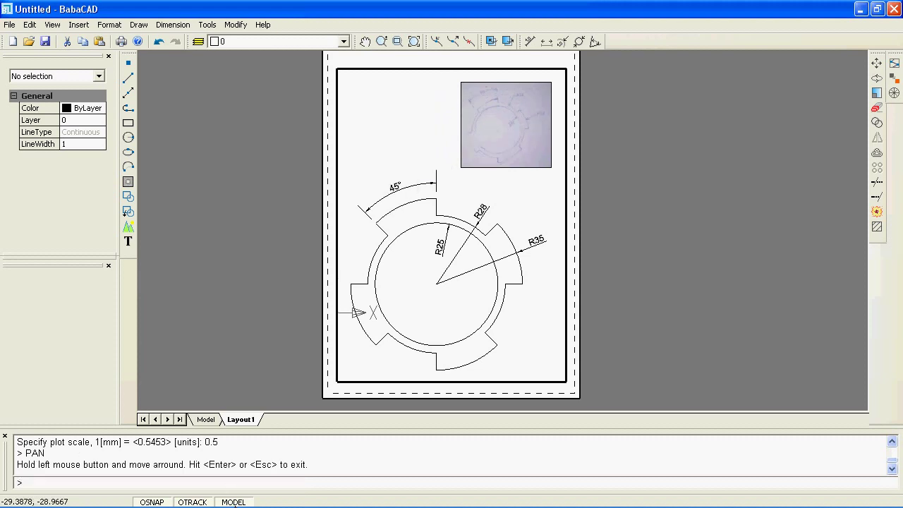
# Switch back to paper space, deselect the viewport, and nudge the sheet view left and down.
pyautogui.click(233, 502)
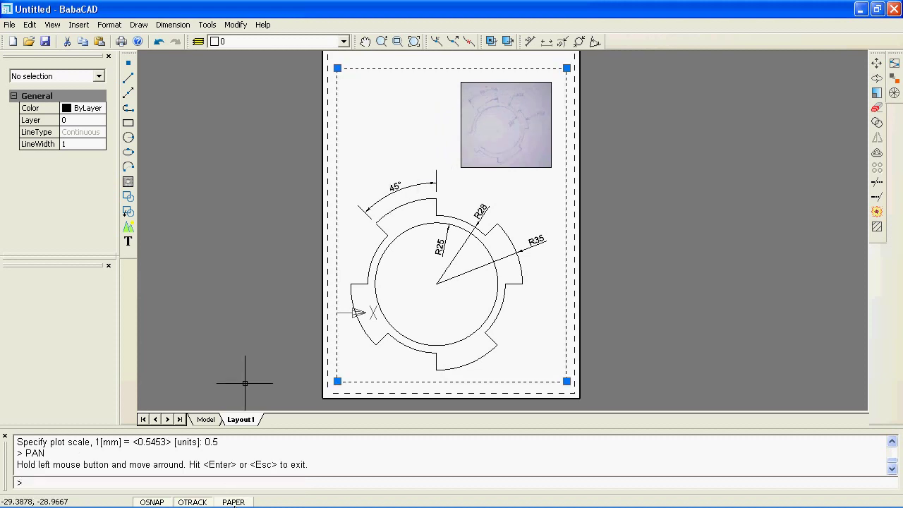
pyautogui.rightClick(360, 167)
pyautogui.click(384, 234)
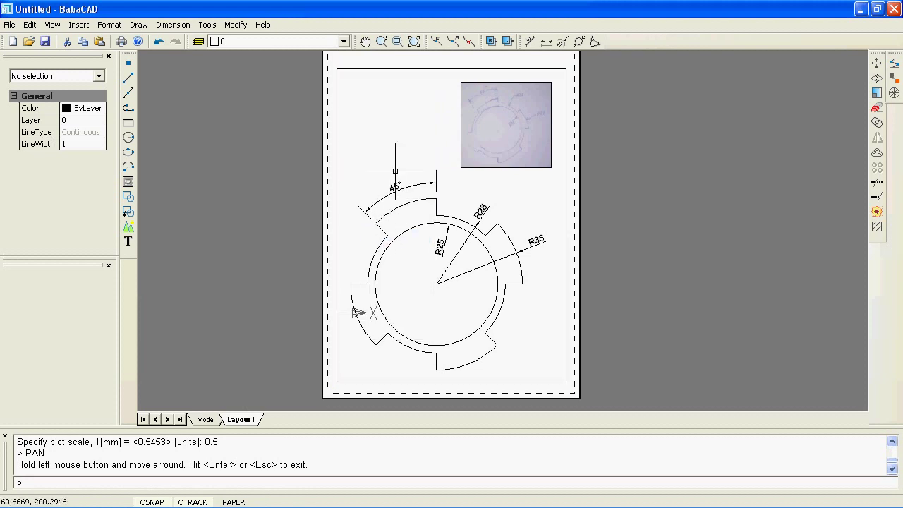
pyautogui.moveTo(395, 172); pyautogui.dragTo(387, 182)
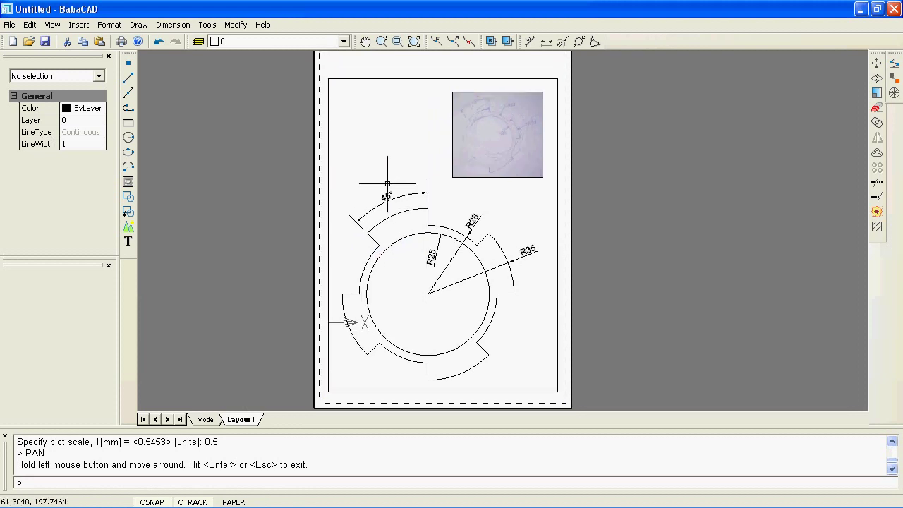
# Accept Layout1's plot scale of 0.5000 (1 mm = 0.5 units).
pyautogui.rightClick(249, 419)
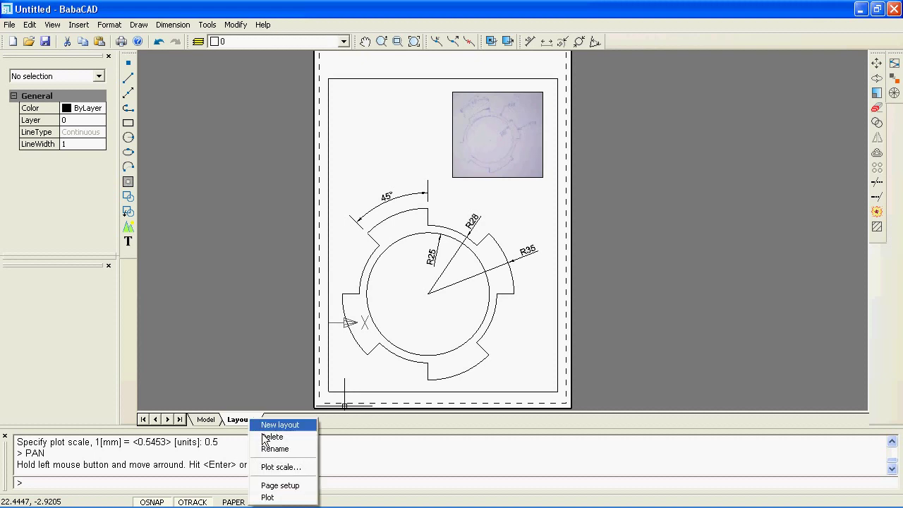
pyautogui.click(284, 468)
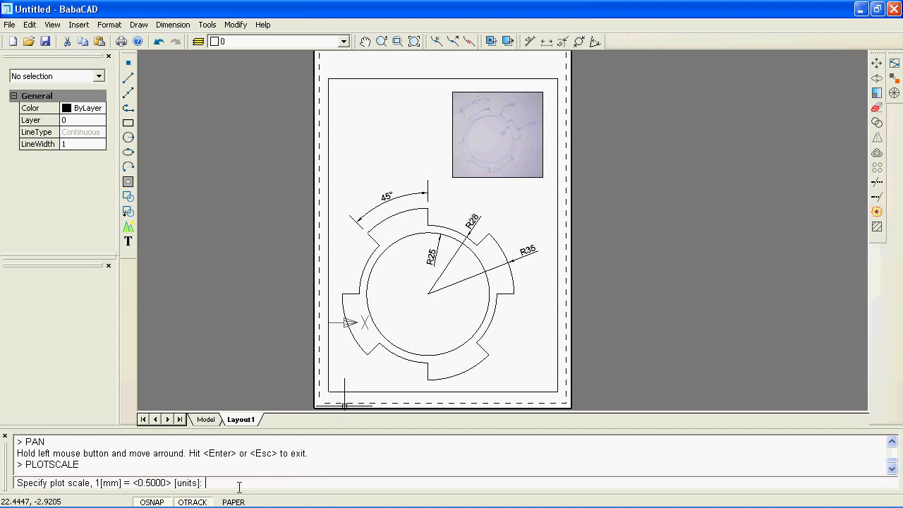
pyautogui.press('Return')
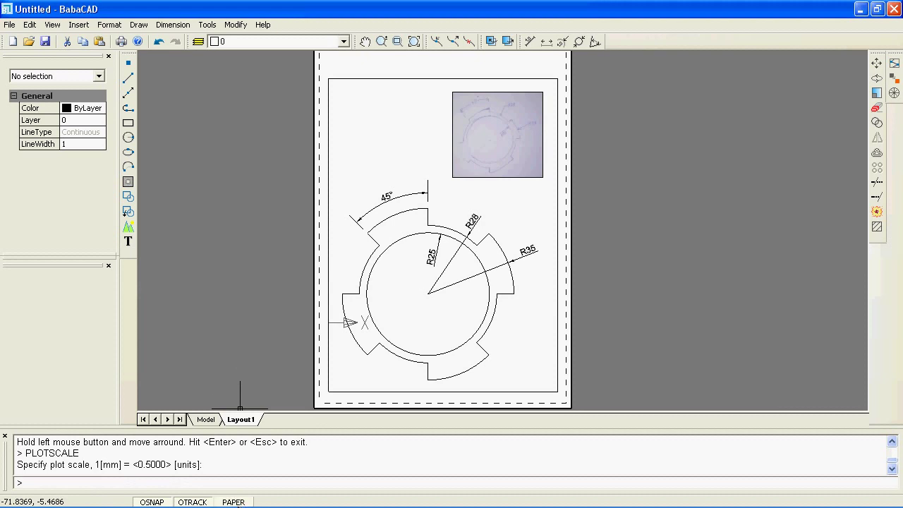
# Place 'Ratio 2:1' text at height 8, rotation 0, in the sheet's top-left corner above the viewport.
pyautogui.click(133, 248)
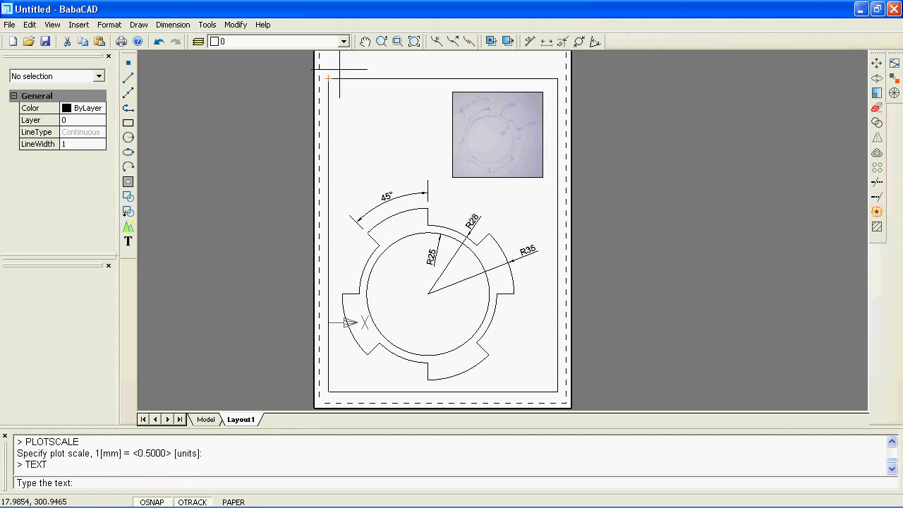
pyautogui.write('Ratio 2:1')
pyautogui.press('Return')
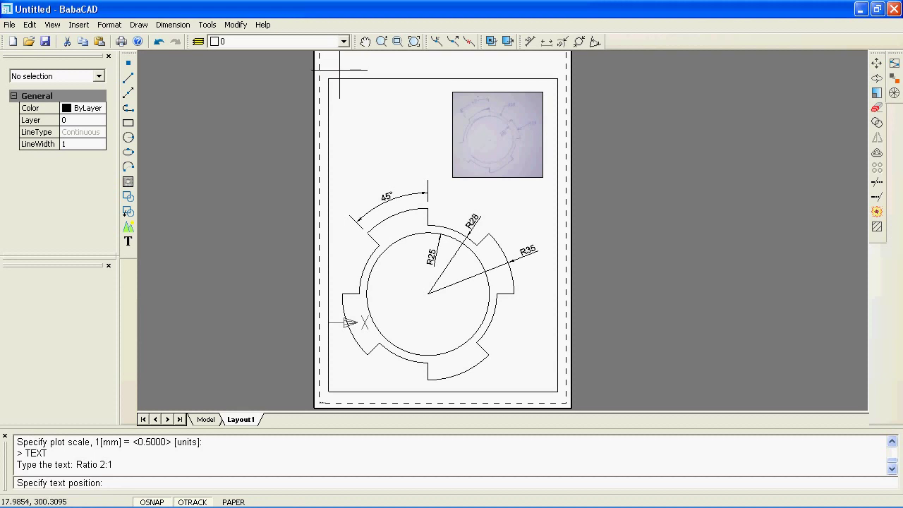
pyautogui.click(339, 70)
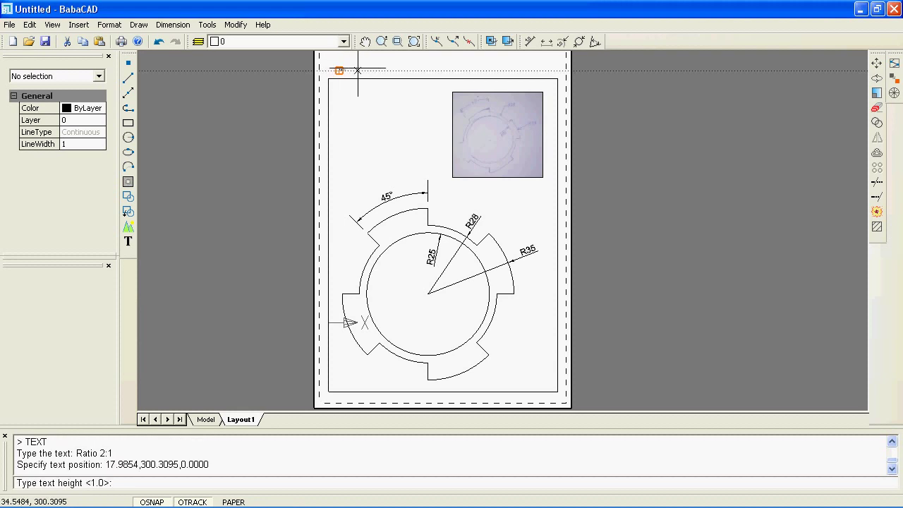
pyautogui.write('8')
pyautogui.press('Return')
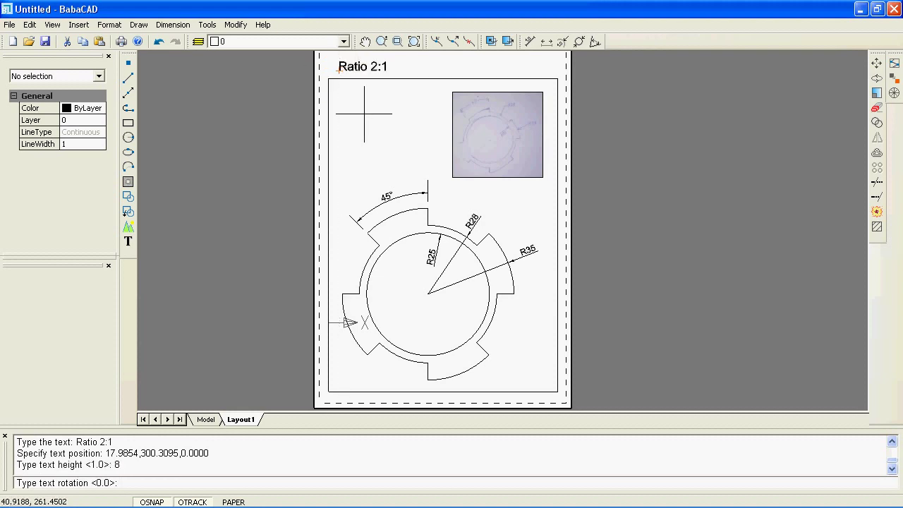
pyautogui.press('Return')
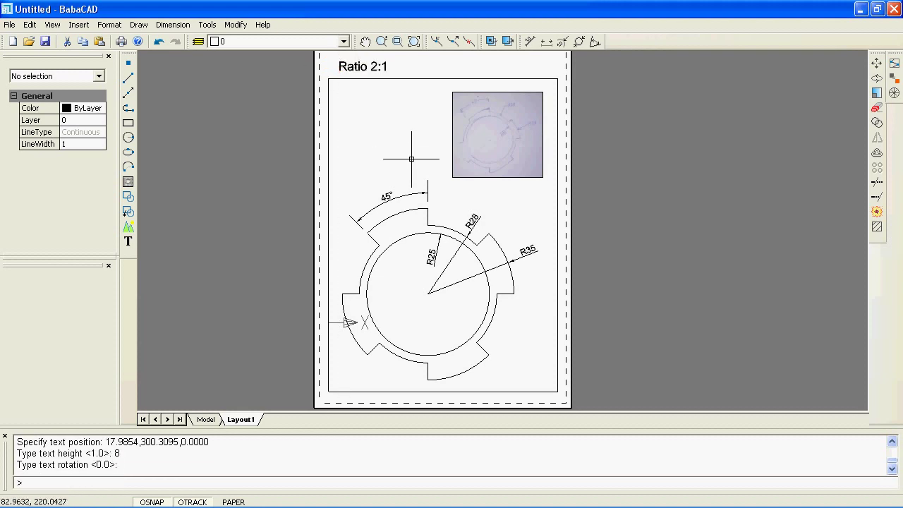
pyautogui.moveTo(400, 149); pyautogui.dragTo(399, 157, button='middle')
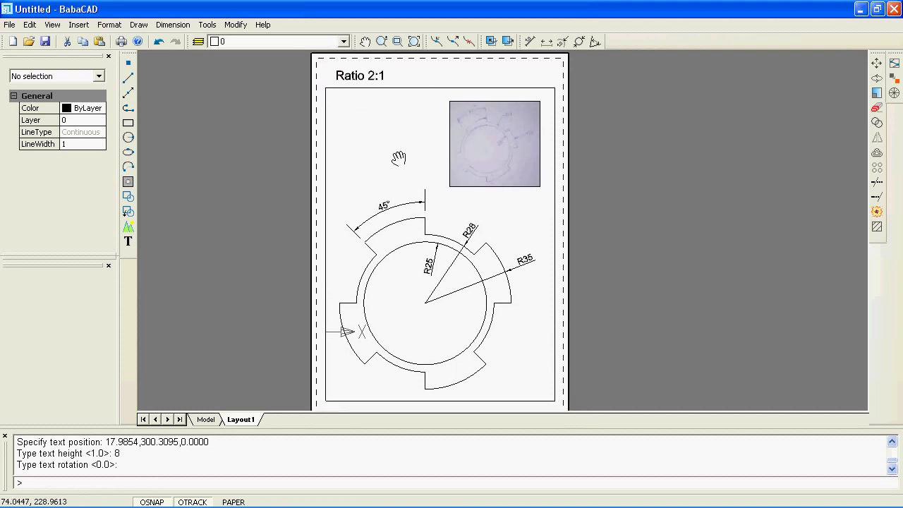